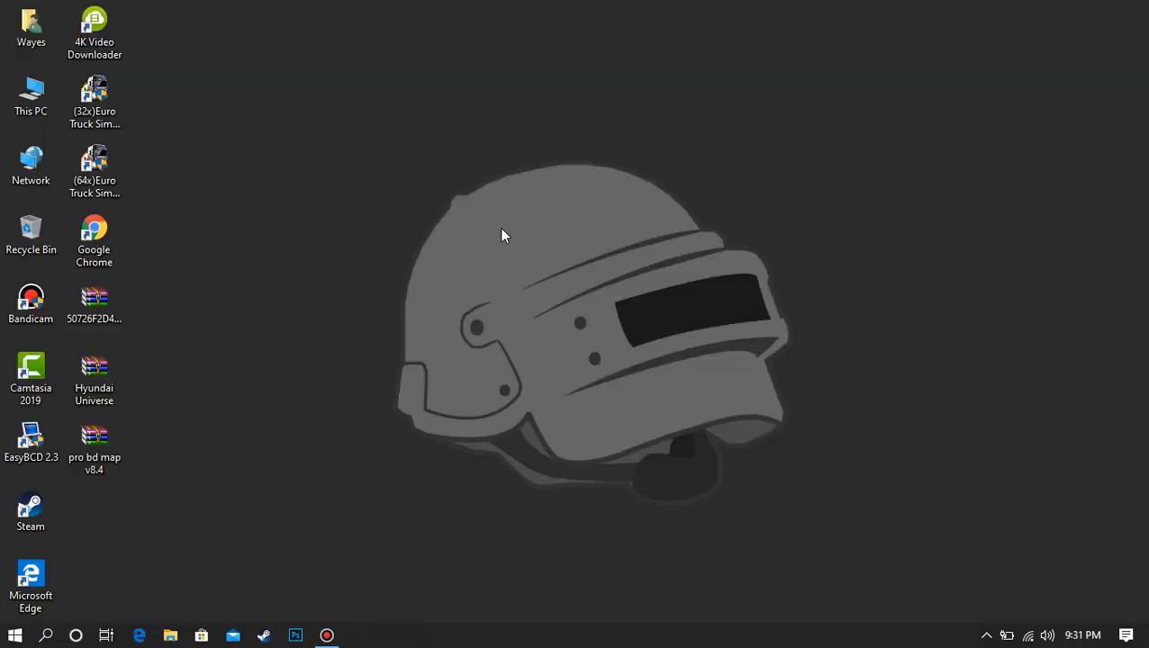
drag(209, 504, 85, 302)
right_click(297, 291)
click(328, 340)
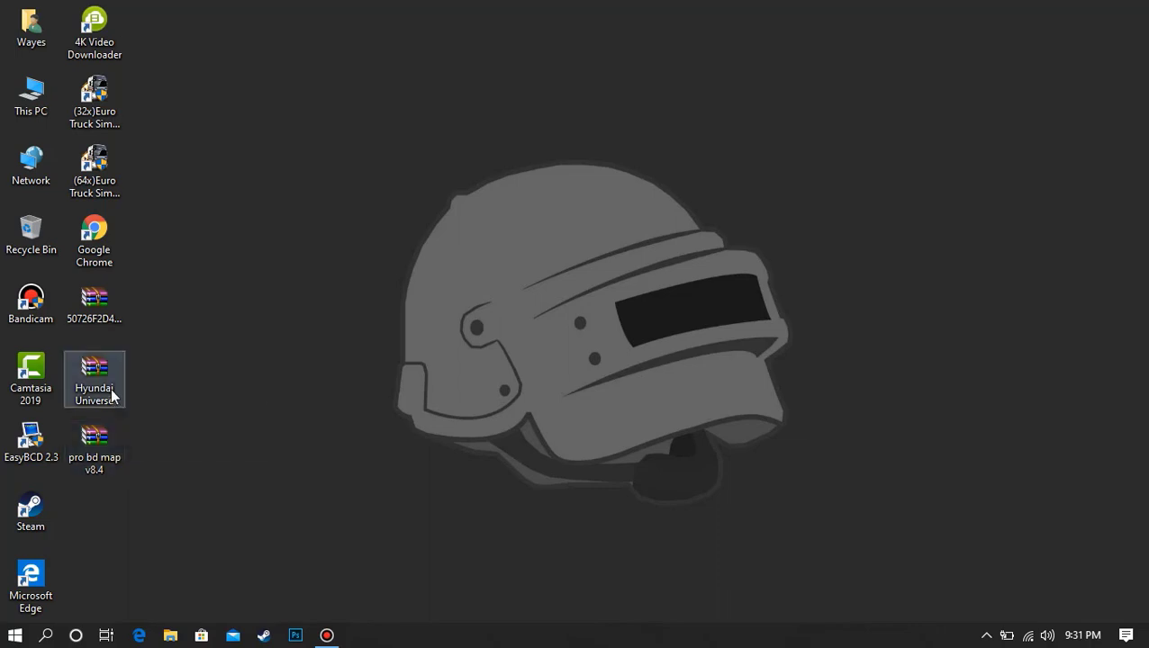
right_click(347, 251)
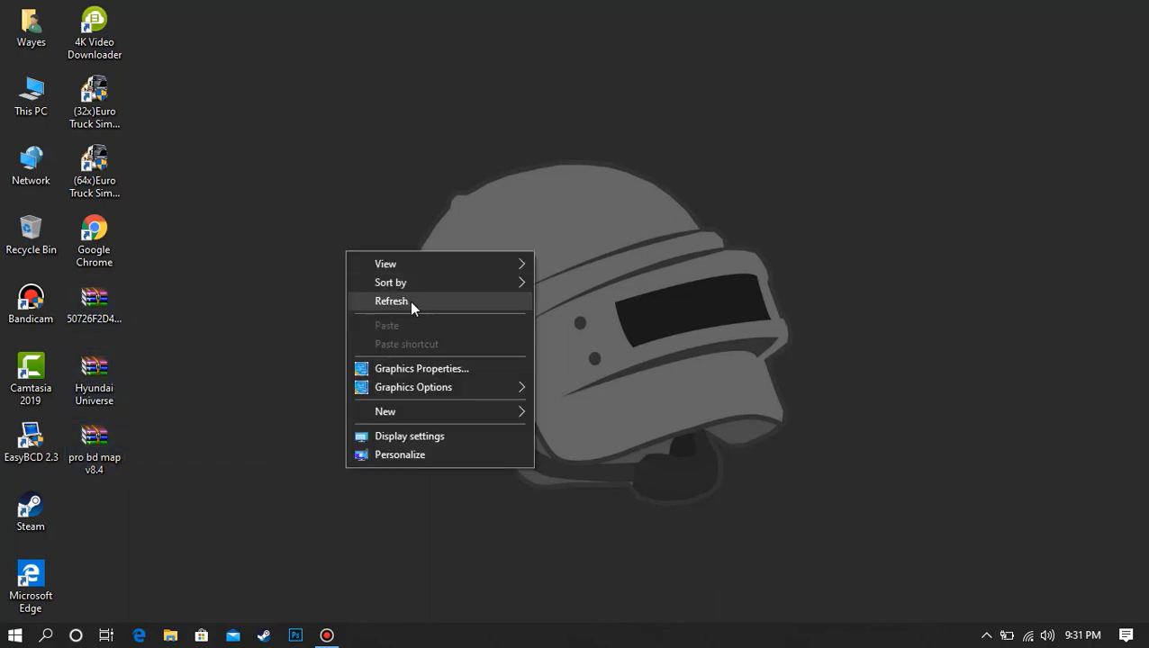
click(414, 306)
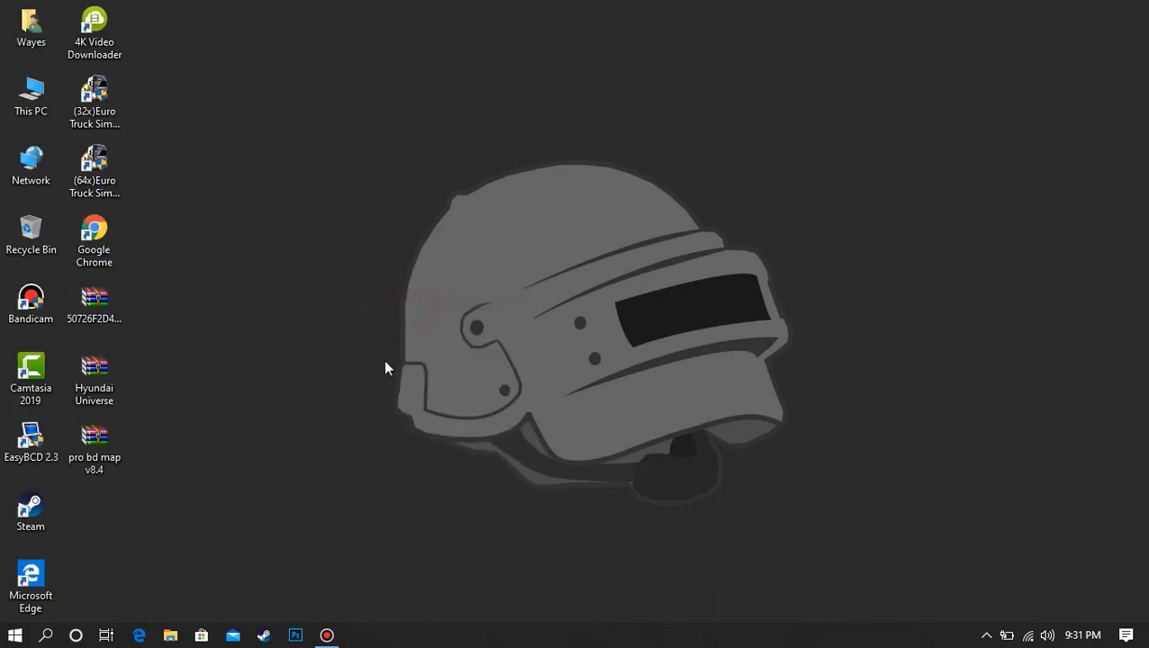
- Extract the pro bd map v8.4 archive on the desktop into its own folder with 7-Zip, and refresh the desktop
double_click(99, 437)
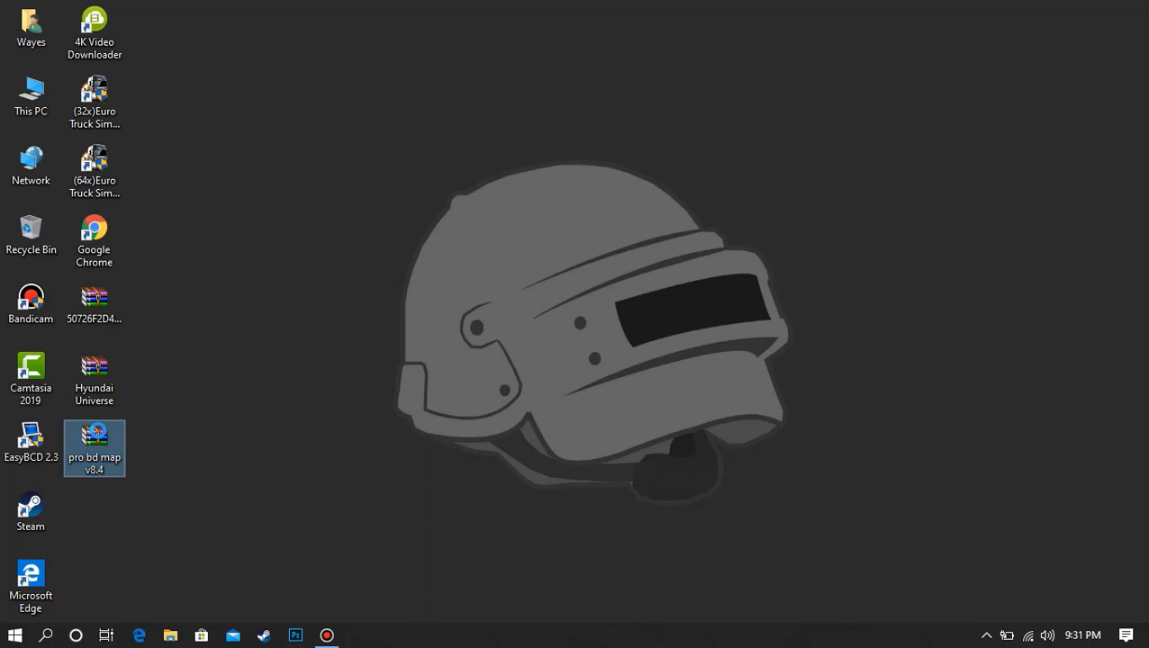
right_click(99, 432)
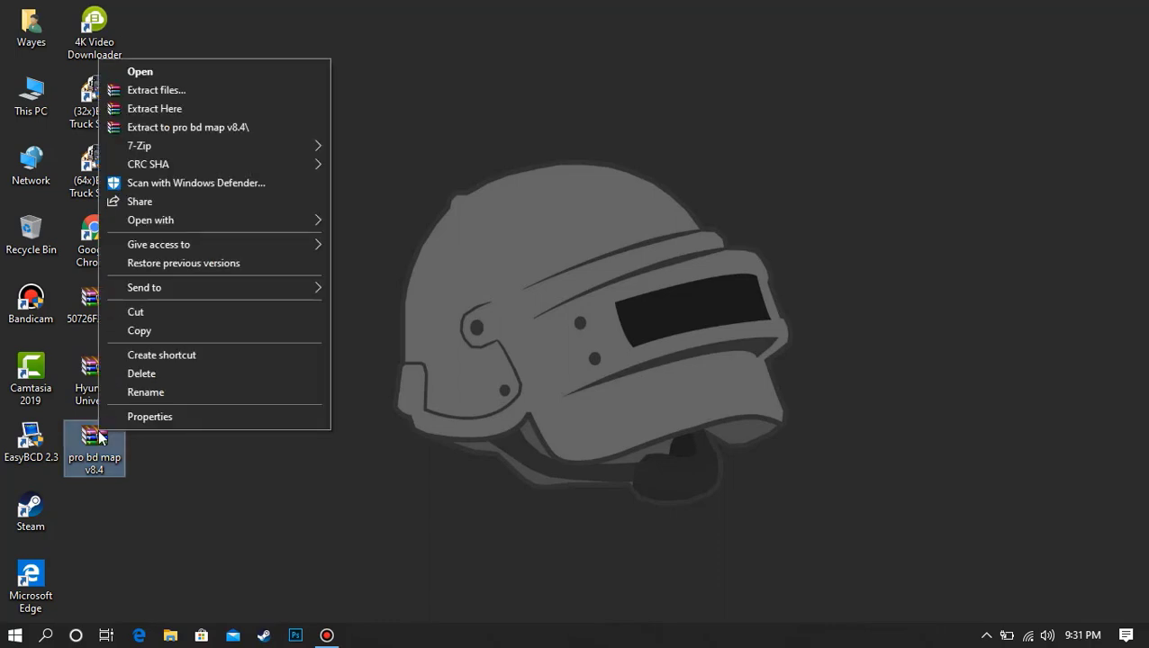
mouse_move(186, 155)
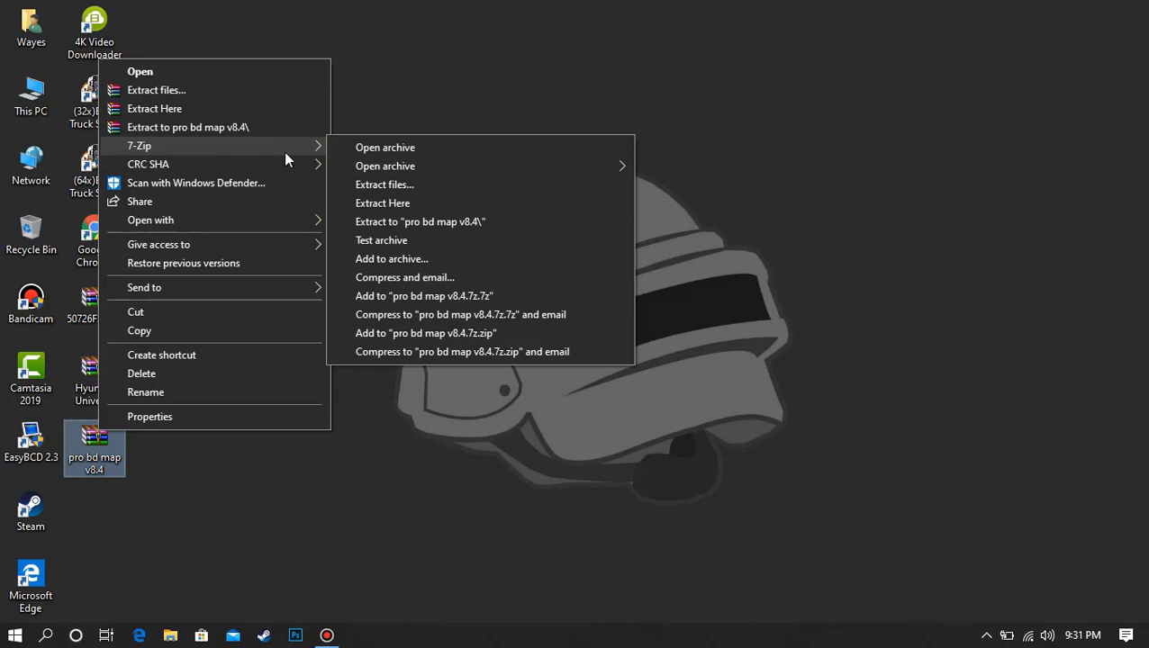
click(430, 222)
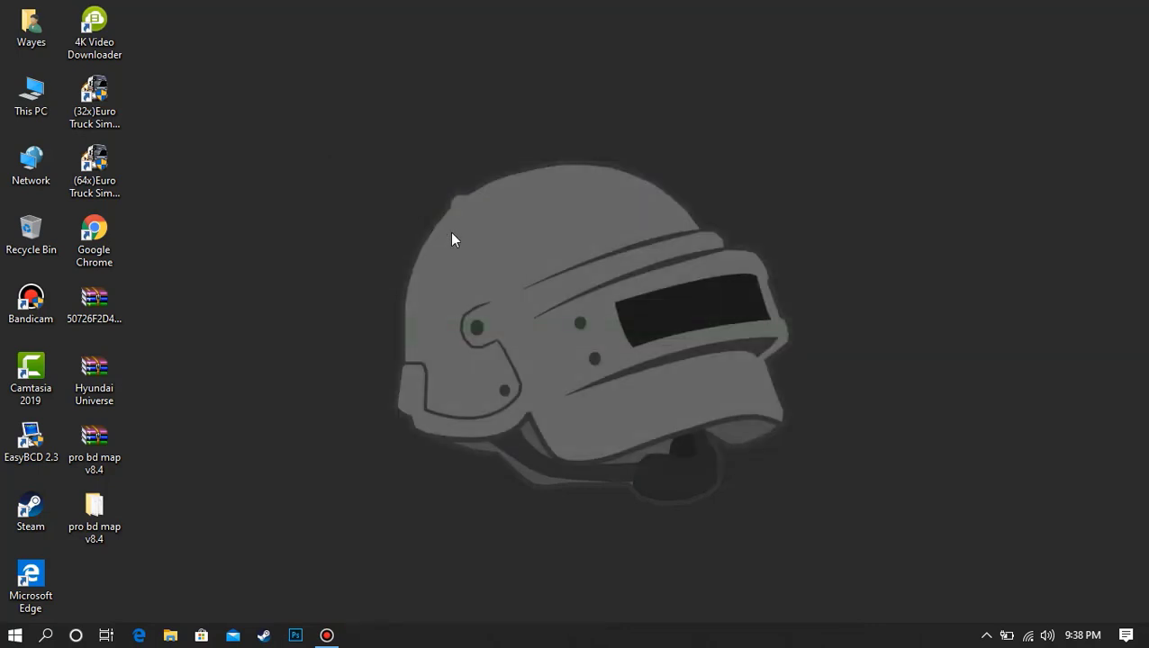
right_click(386, 255)
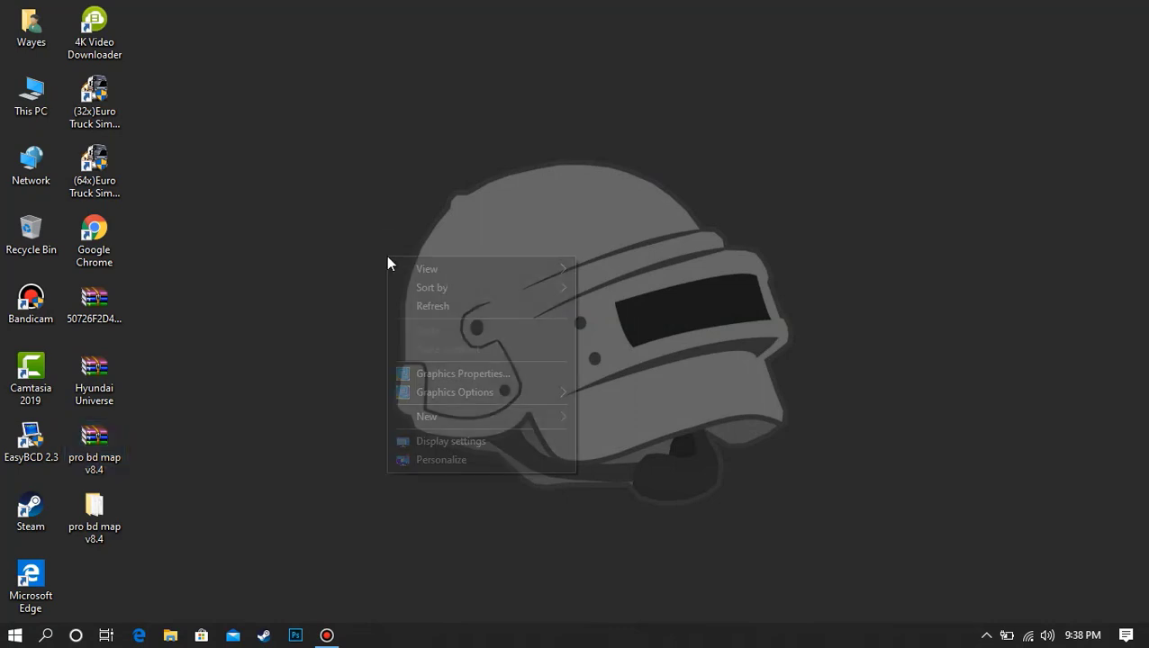
click(408, 306)
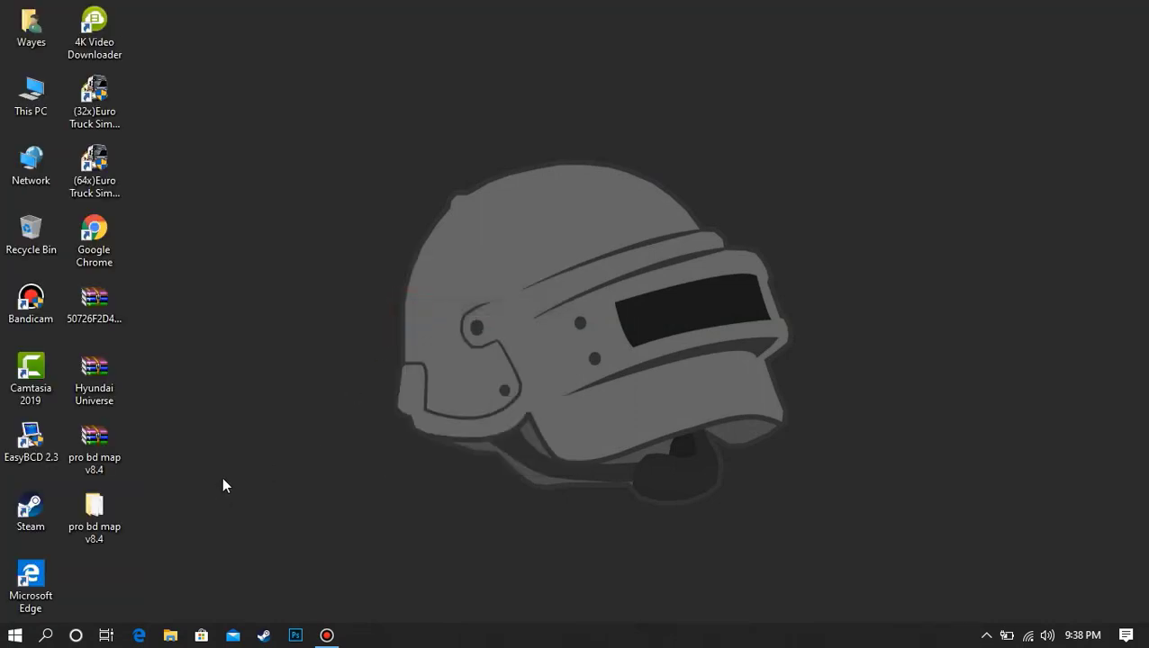
- Copy all the .scs files from the extracted pro bd map v8.4 folder and put its window away
click(100, 511)
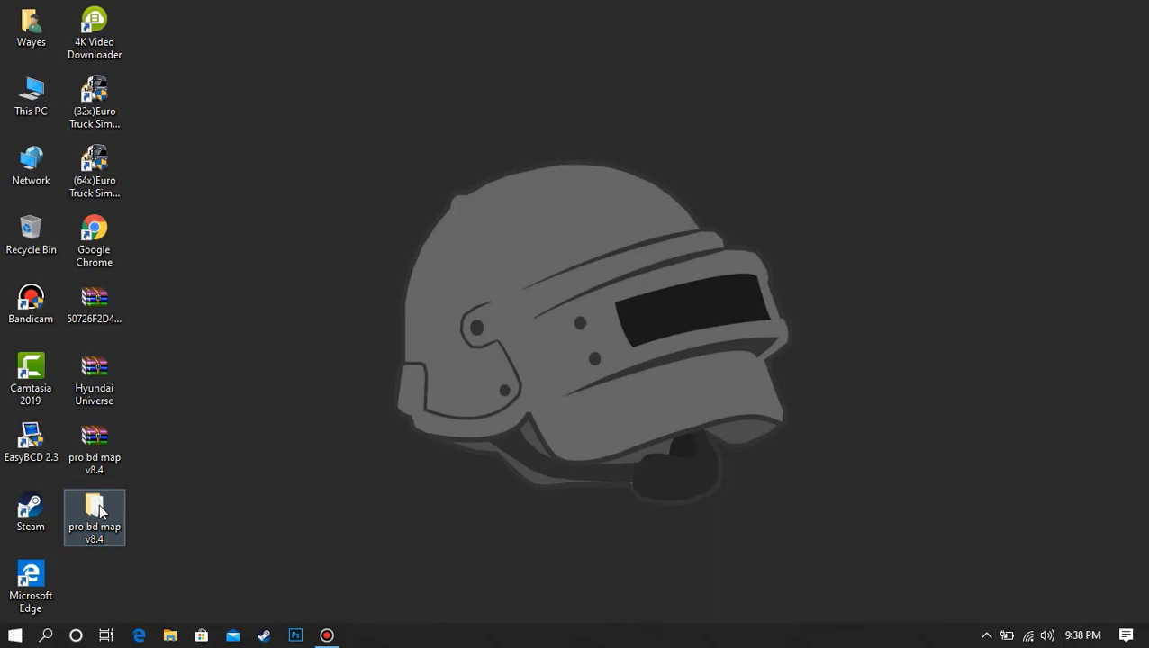
double_click(100, 508)
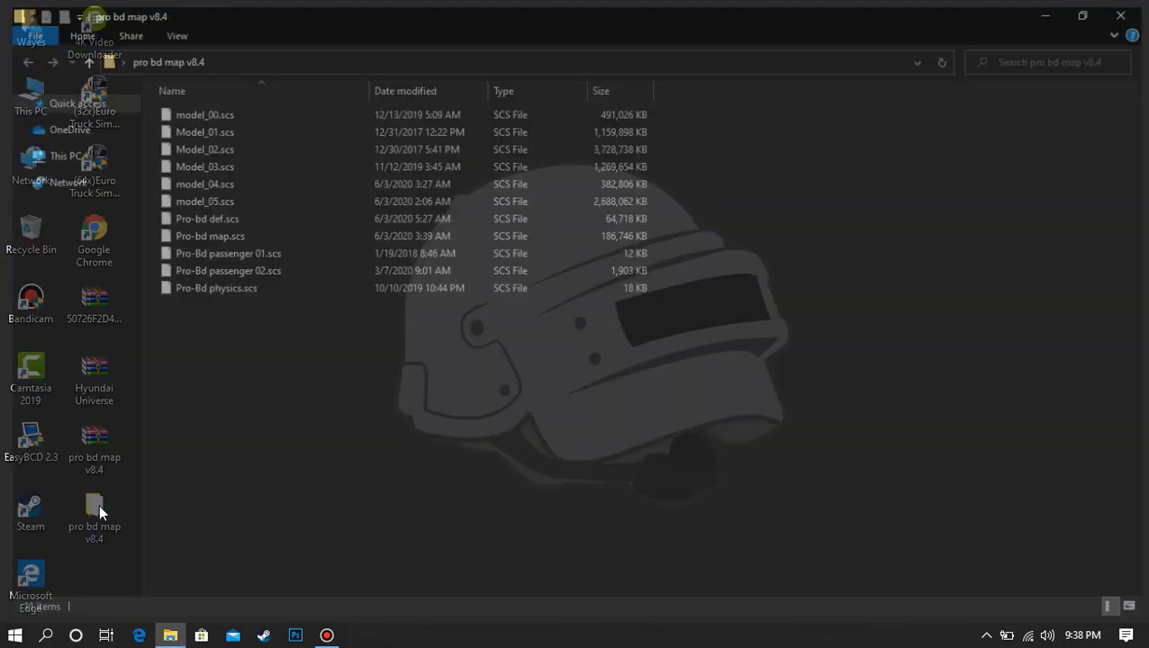
drag(350, 434, 310, 92)
right_click(253, 194)
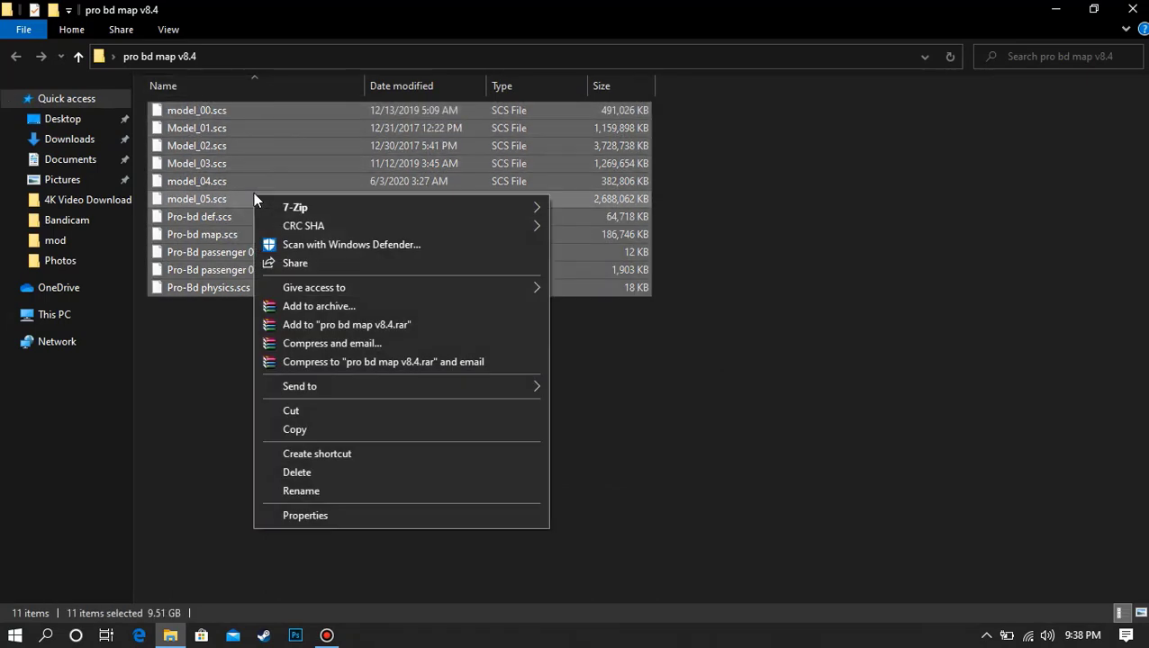
click(310, 429)
click(1115, 7)
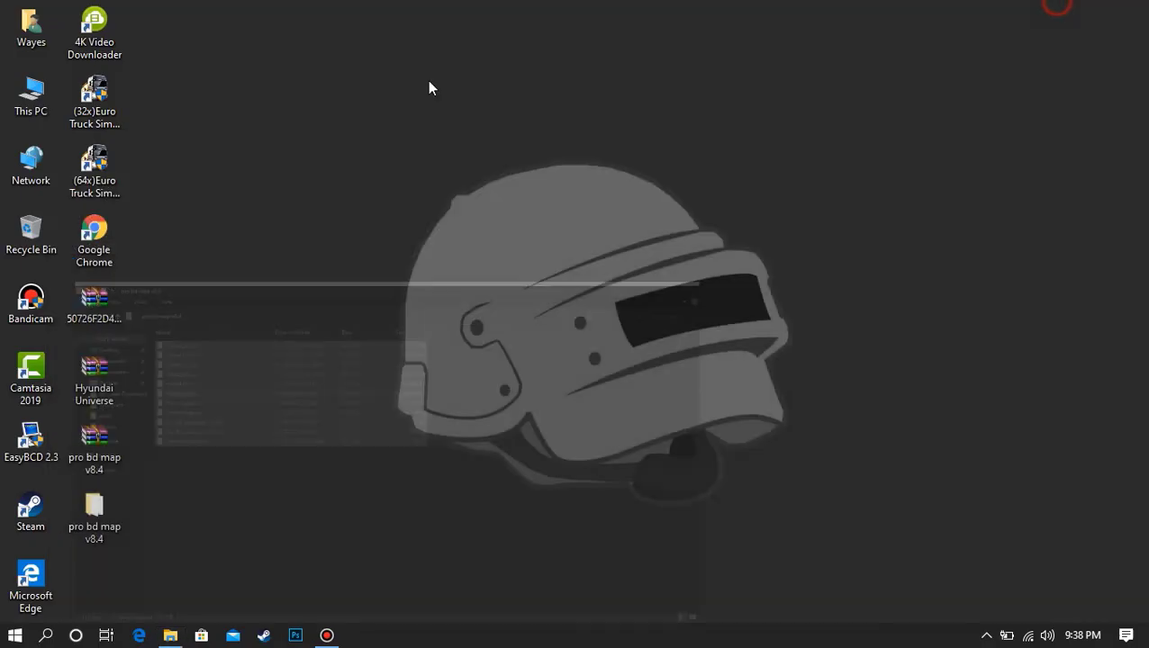
- Open the mod folder of Euro Truck Simulator 2 inside Documents
double_click(38, 83)
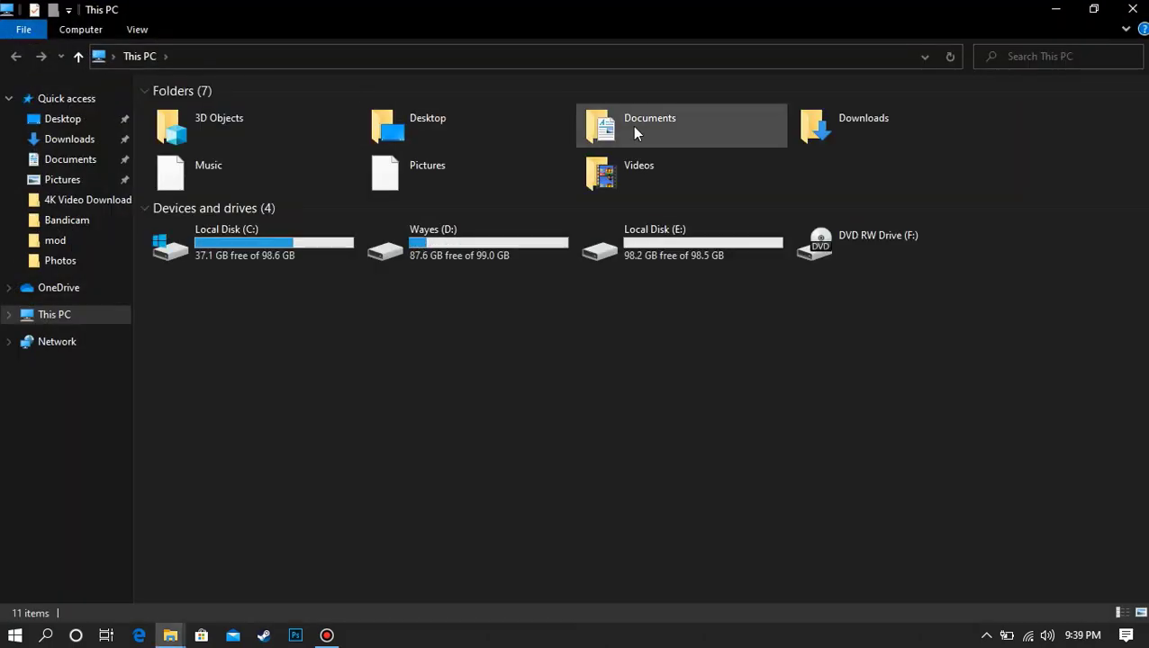
double_click(634, 132)
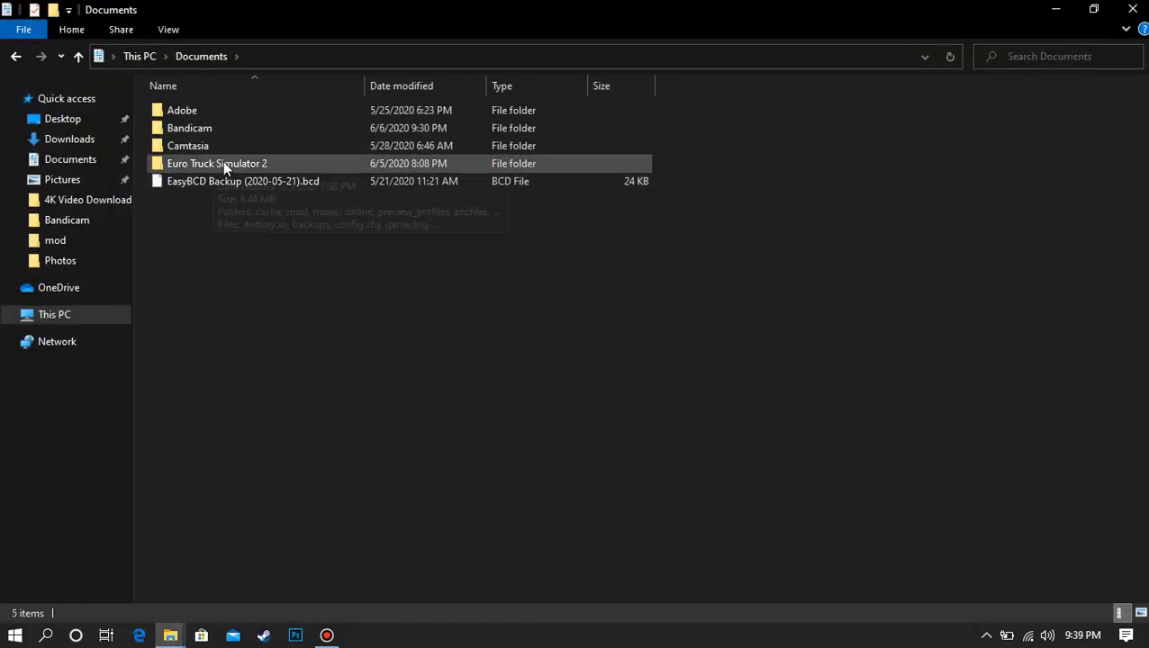
double_click(212, 161)
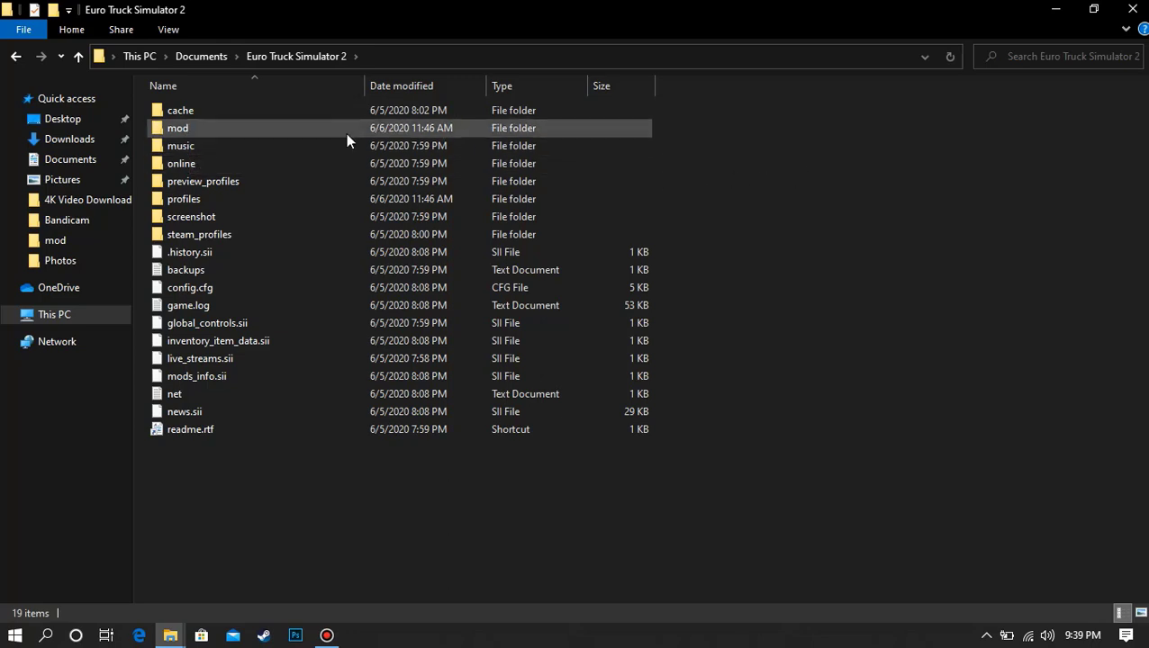
right_click(721, 177)
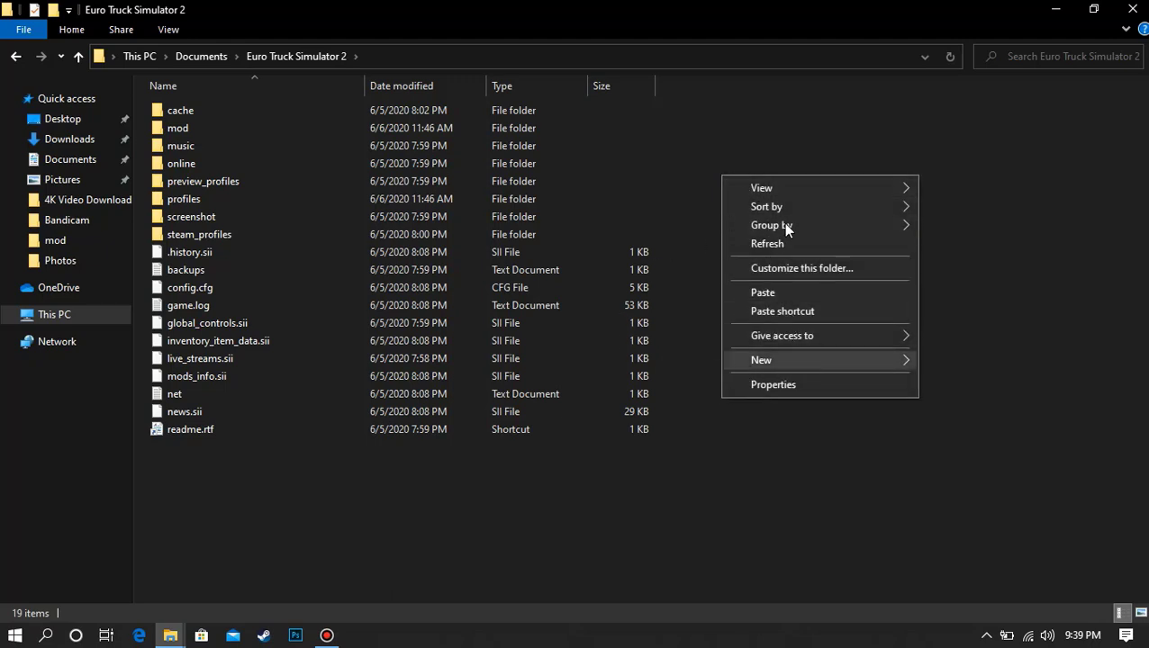
mouse_move(779, 225)
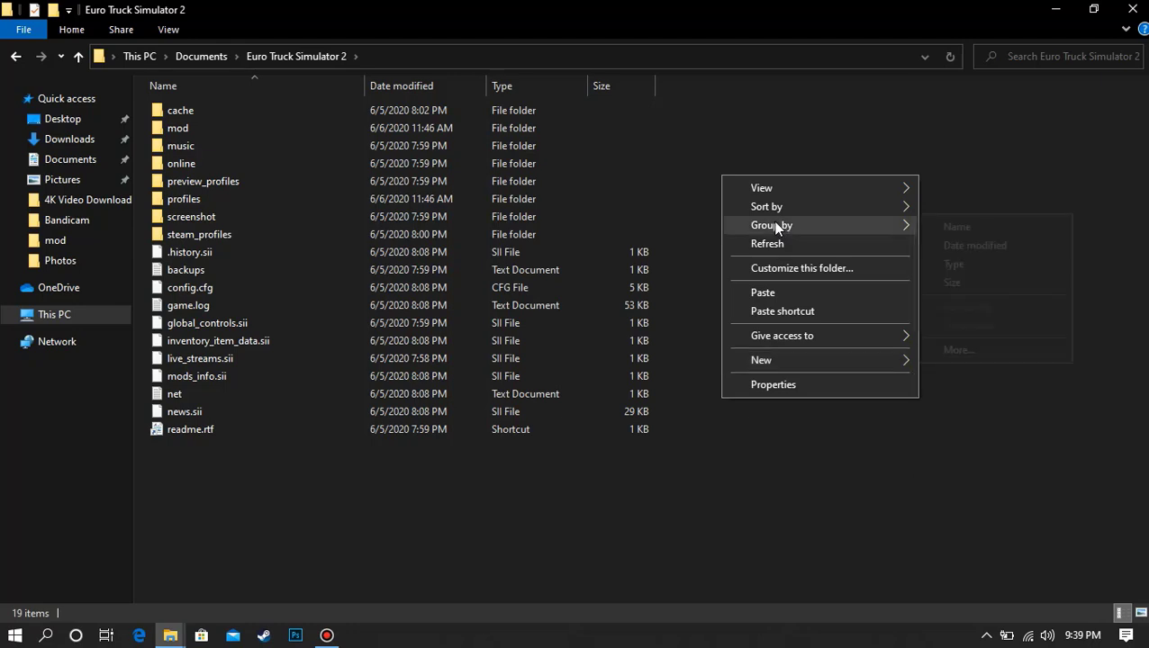
click(253, 129)
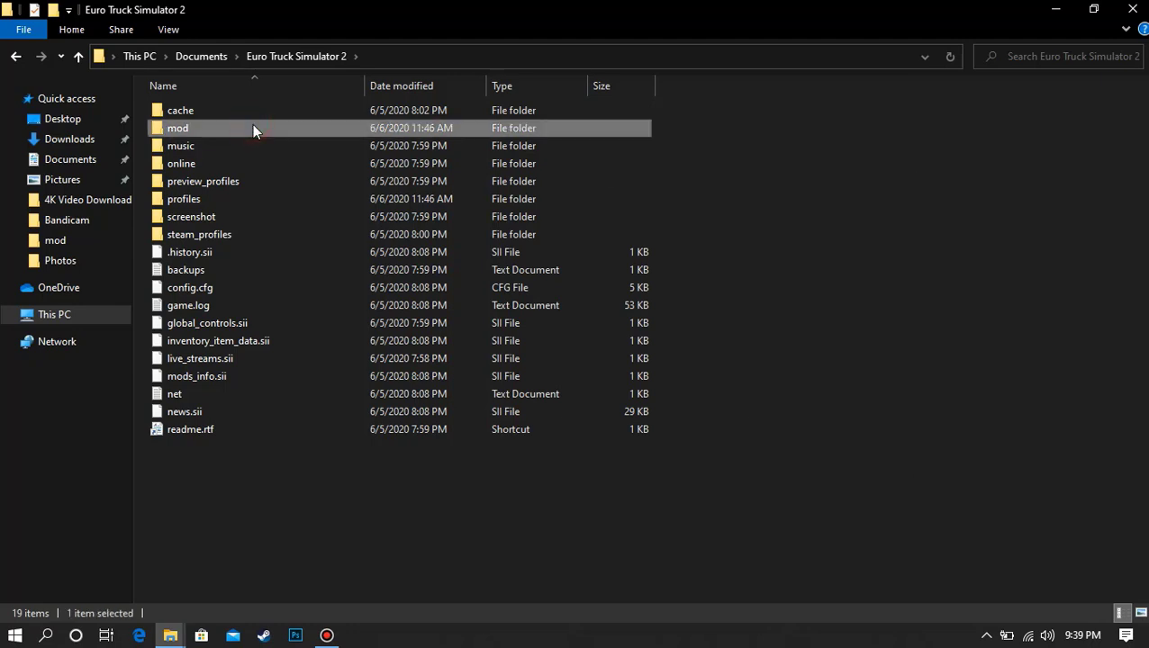
double_click(251, 129)
- Paste the copied map files into the empty mod folder, refresh the file list and close the window
right_click(309, 177)
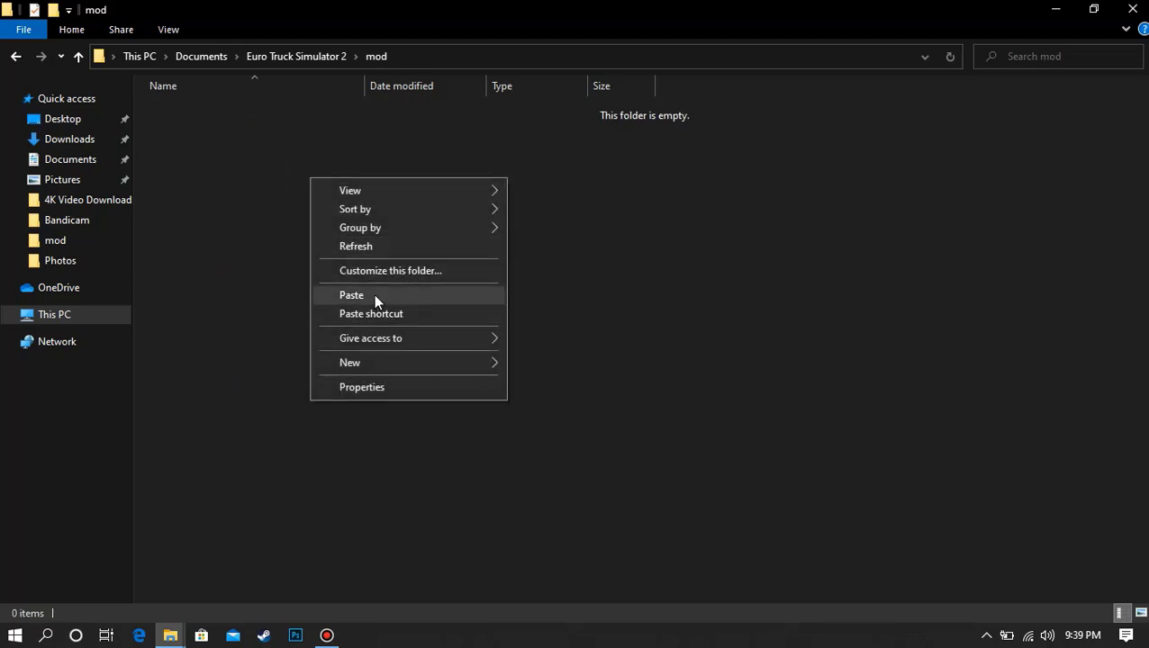
click(372, 295)
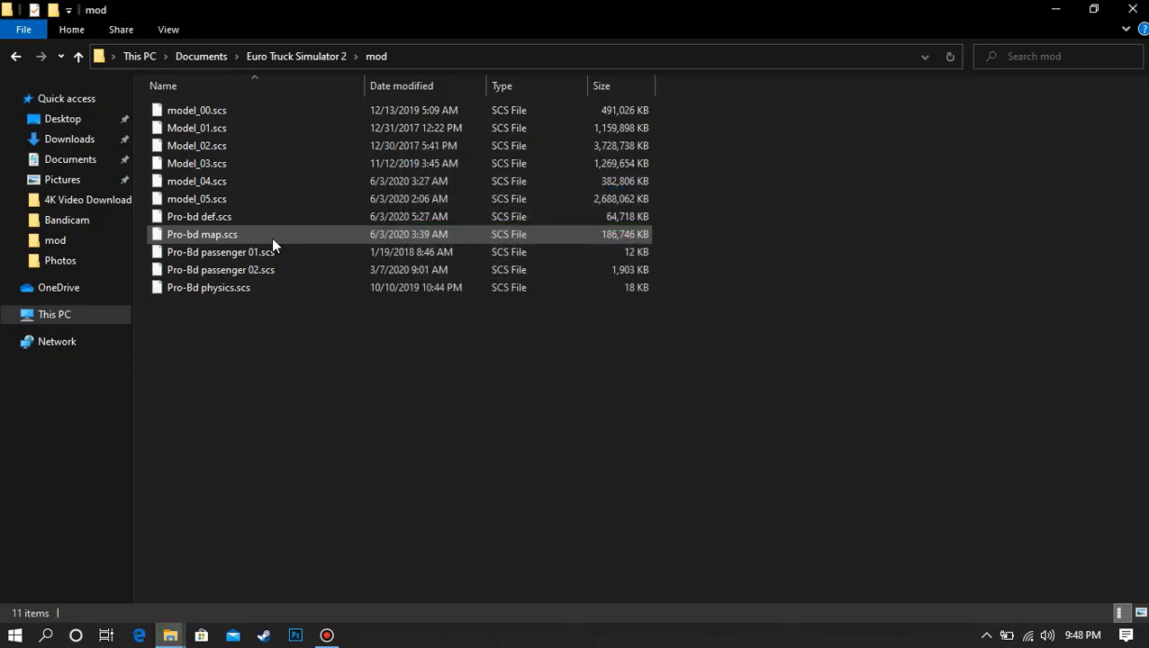
key(ctrl+a)
right_click(749, 267)
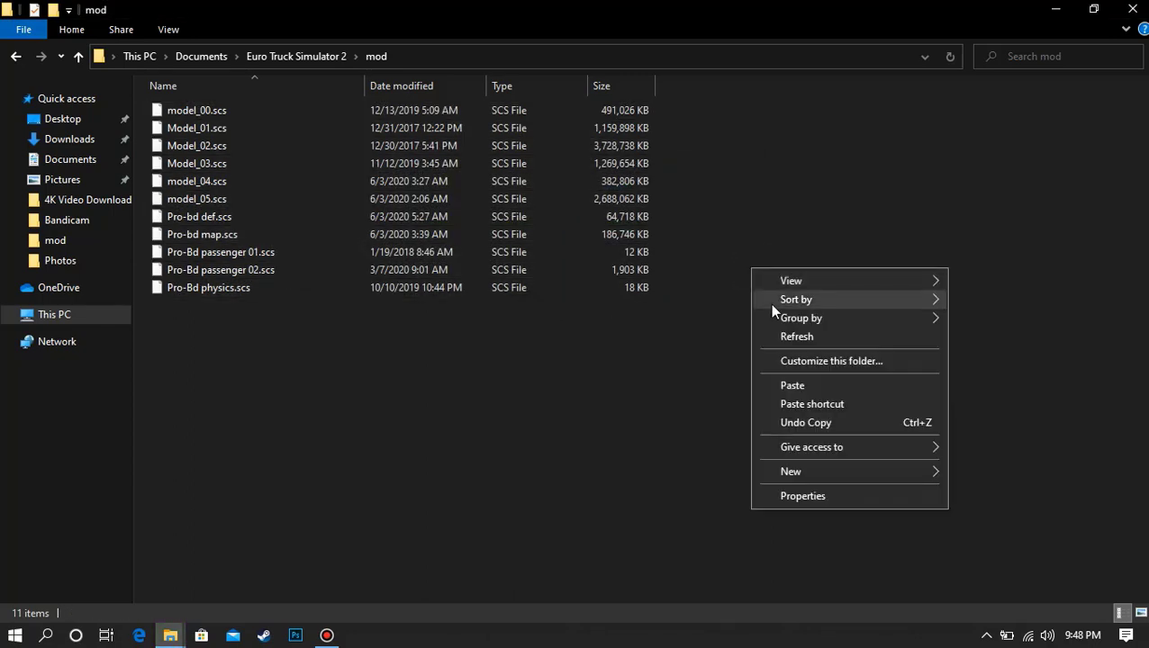
click(787, 336)
click(1132, 9)
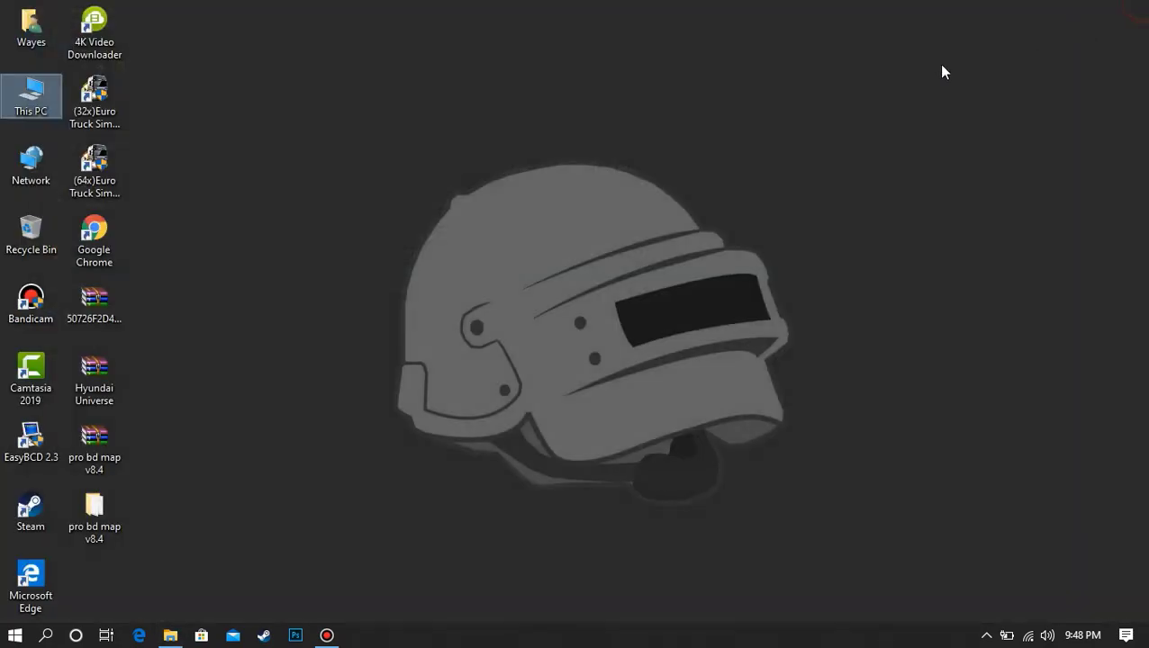
- Extract the Hyundai Universe archive on the desktop into its own folder with 7-Zip, and refresh the desktop
click(110, 394)
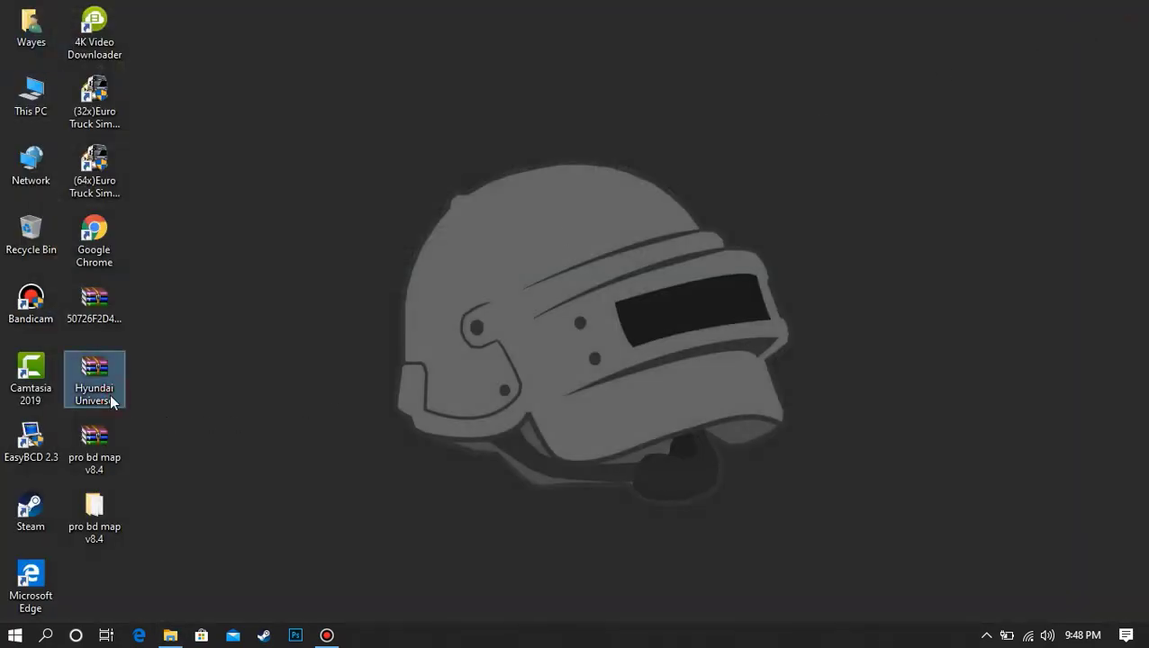
right_click(110, 395)
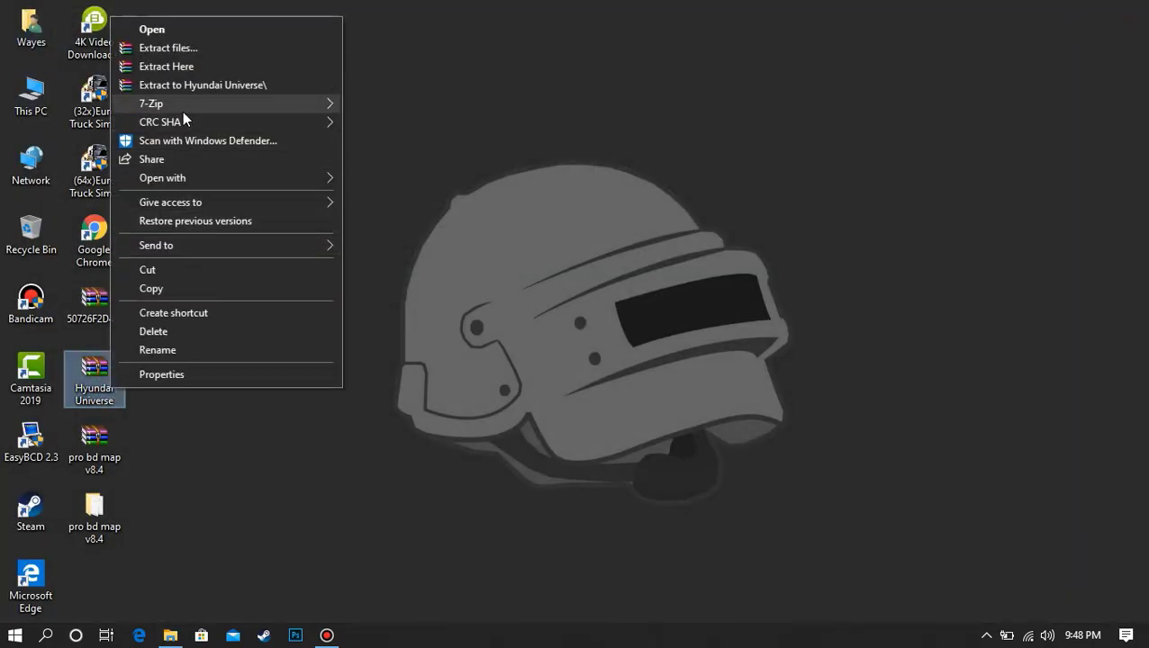
mouse_move(184, 112)
click(467, 181)
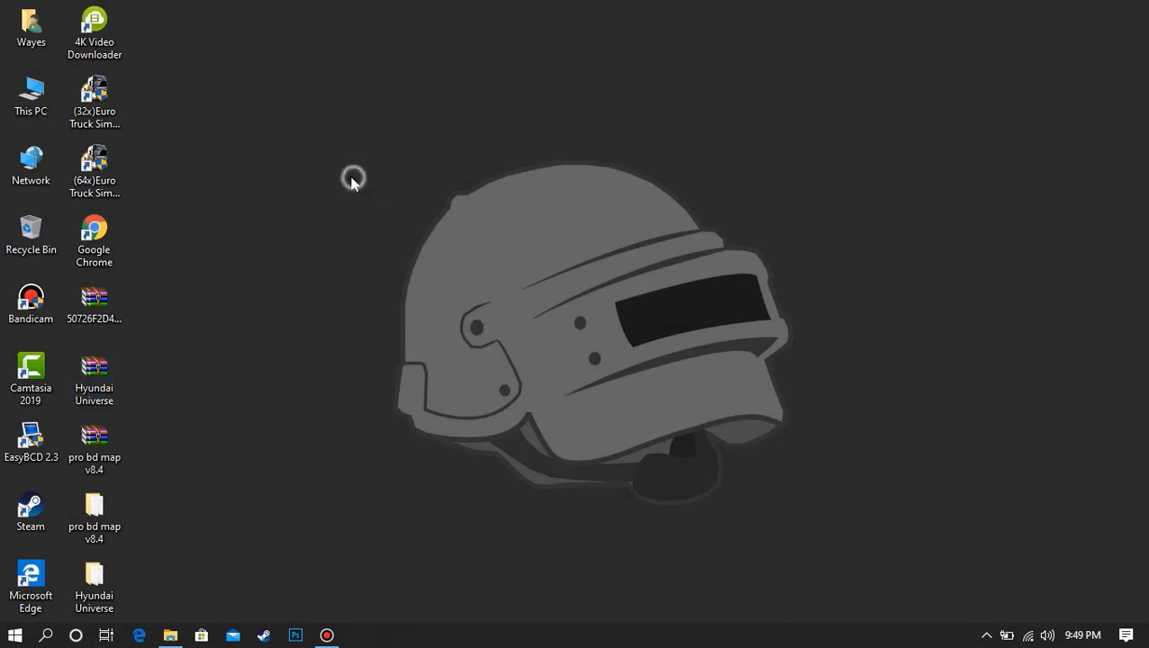
right_click(351, 180)
click(404, 227)
- Copy all three .scs files from the extracted Hyundai Universe folder and minimize its window
double_click(94, 585)
drag(304, 199, 306, 75)
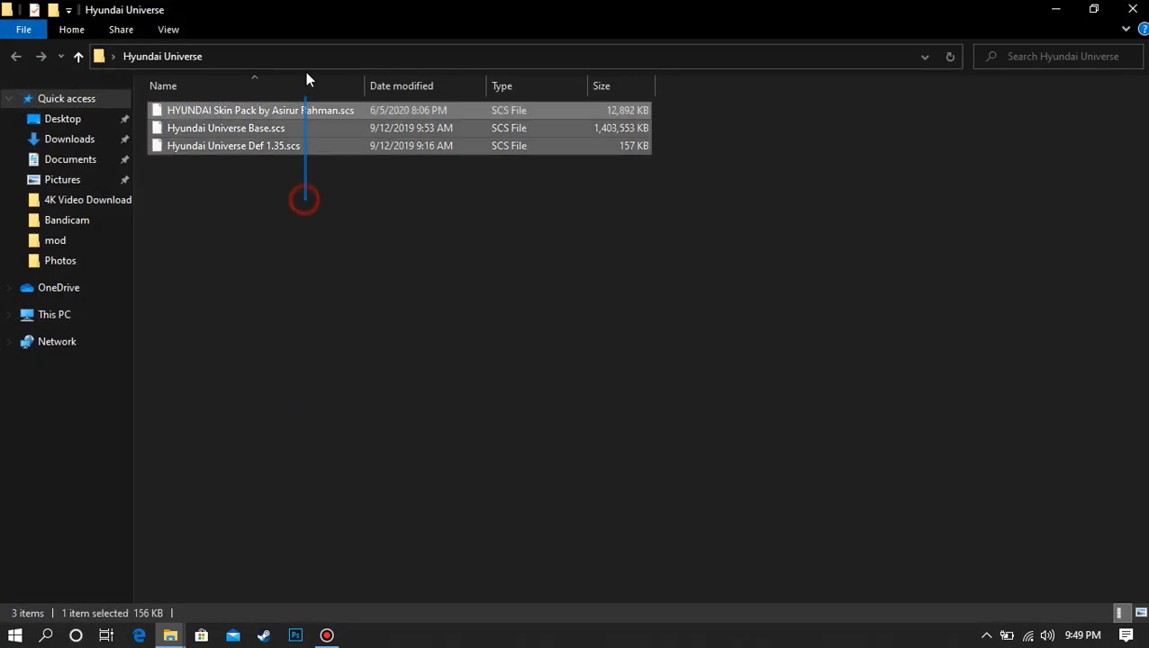
right_click(303, 117)
click(349, 356)
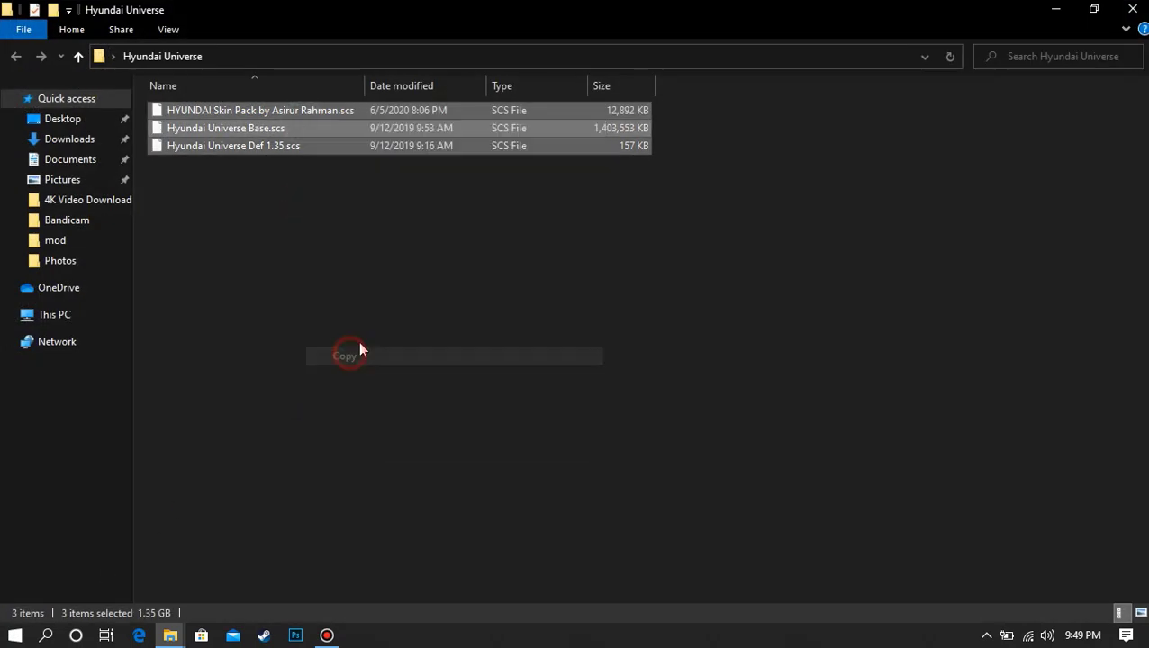
click(1067, 9)
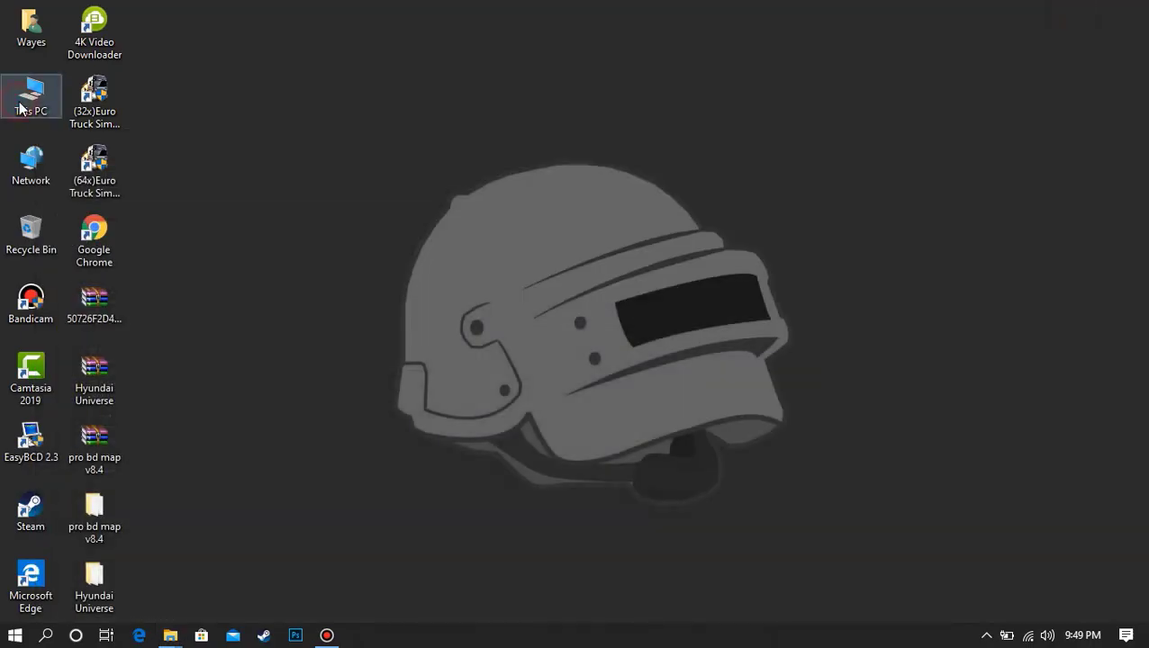
- Return to the mod folder under Documents > Euro Truck Simulator 2
double_click(20, 108)
double_click(626, 121)
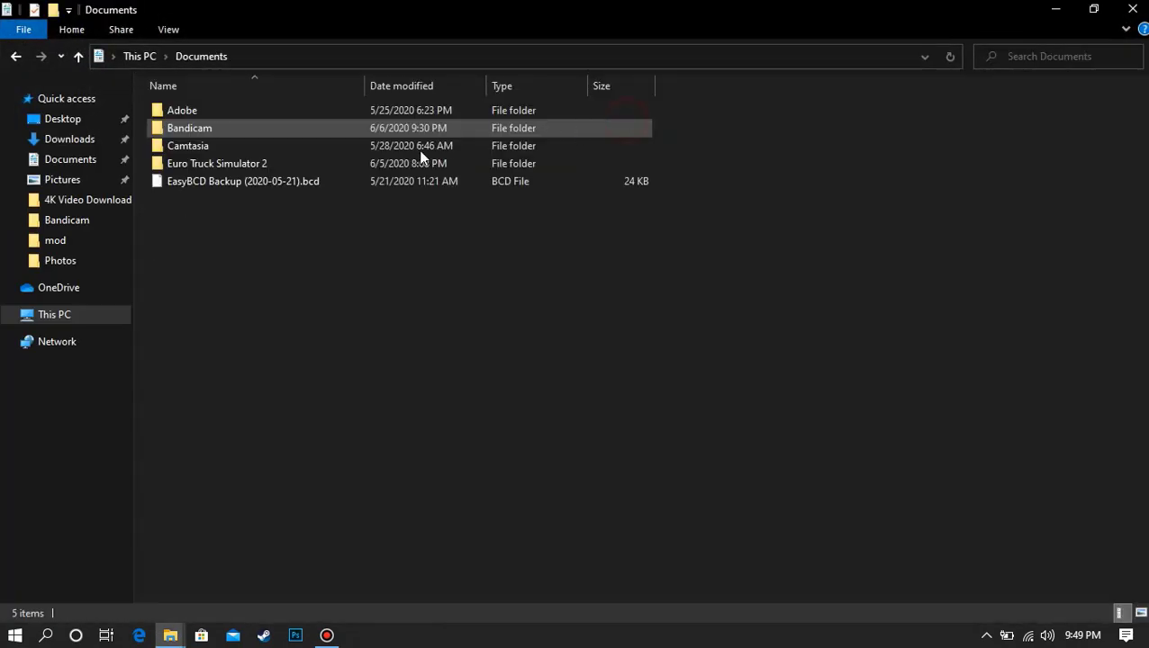
double_click(189, 163)
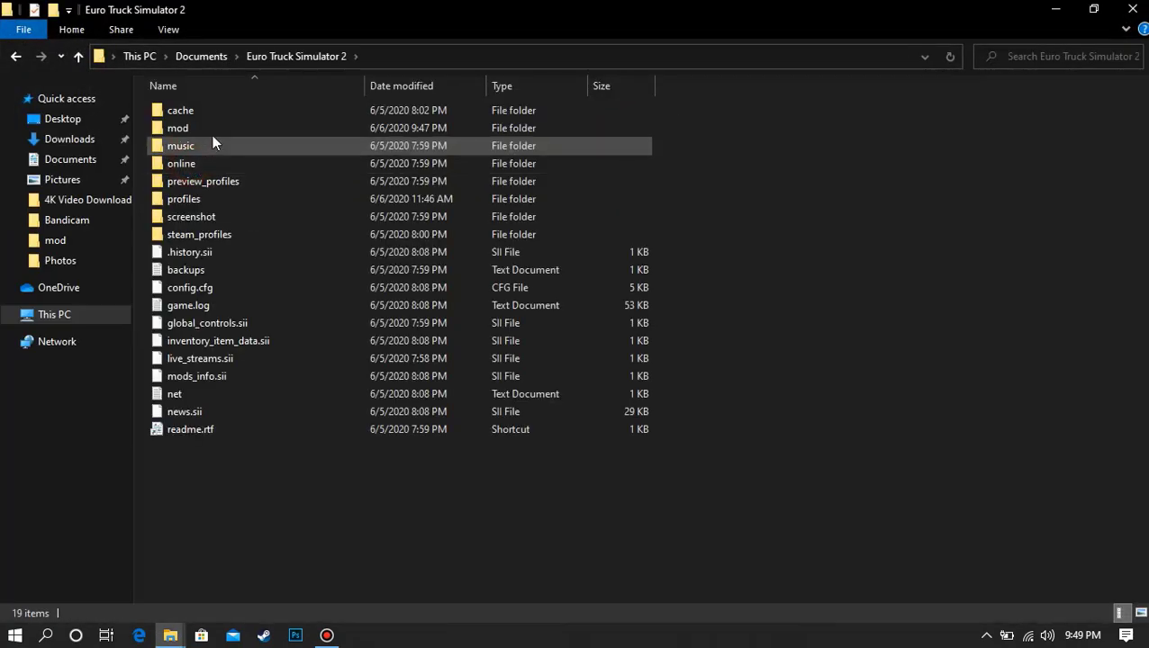
double_click(180, 128)
- Paste the copied Hyundai Universe files alongside the map files in the mod folder, refresh the list and close the window
right_click(822, 298)
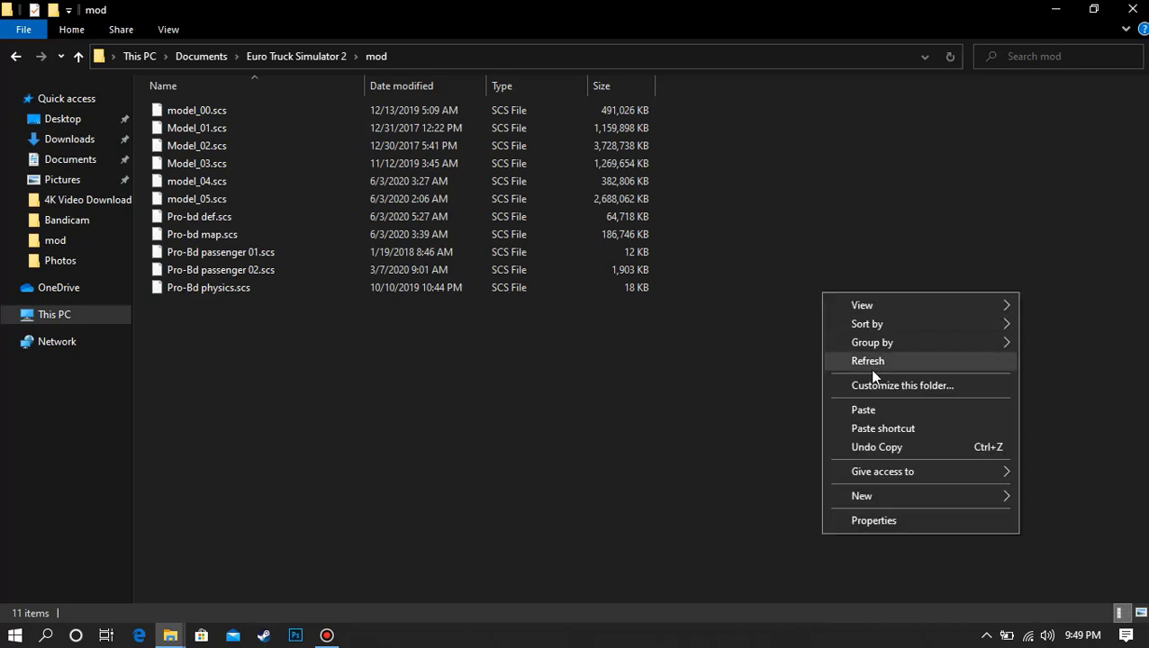
click(872, 408)
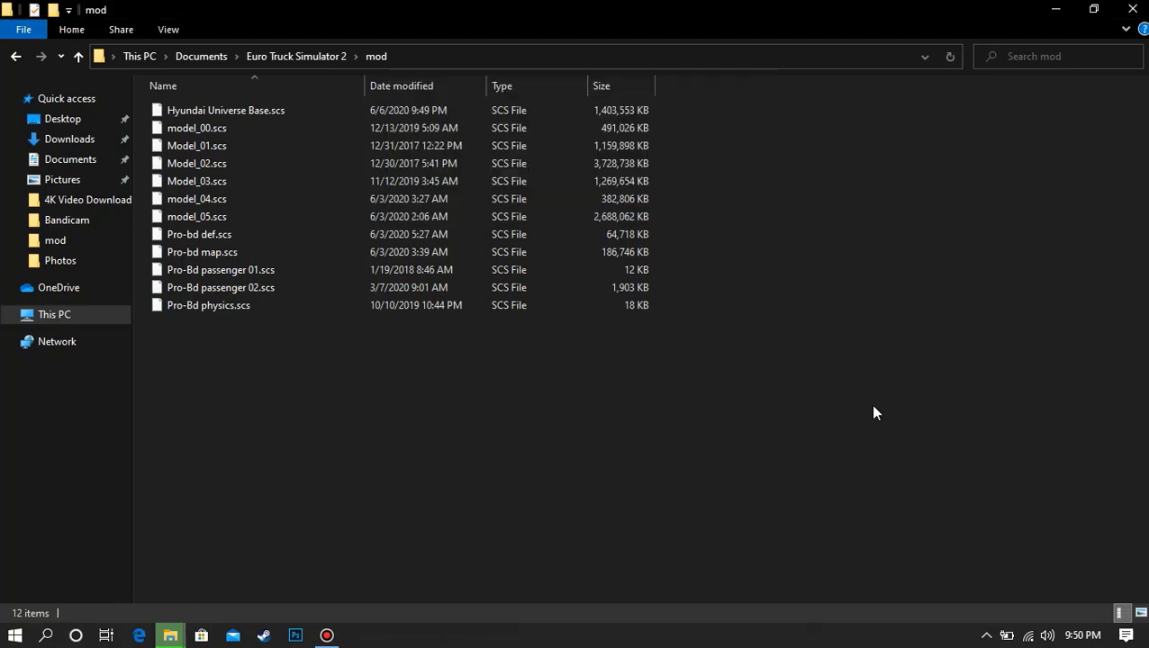
right_click(850, 333)
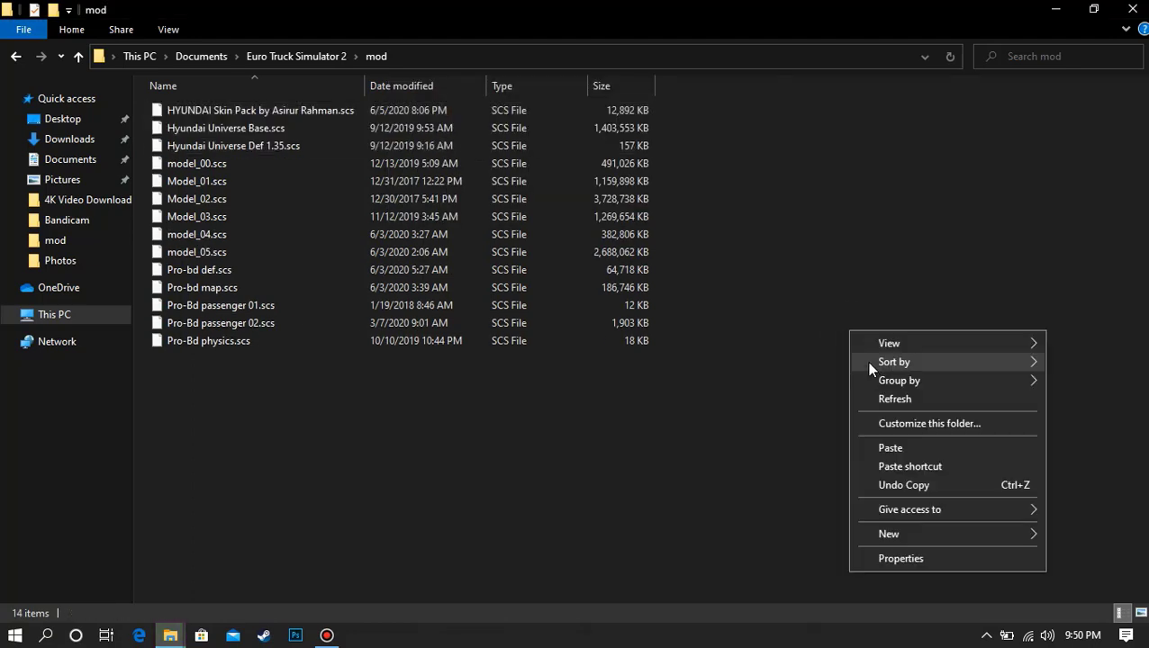
click(880, 396)
click(1132, 9)
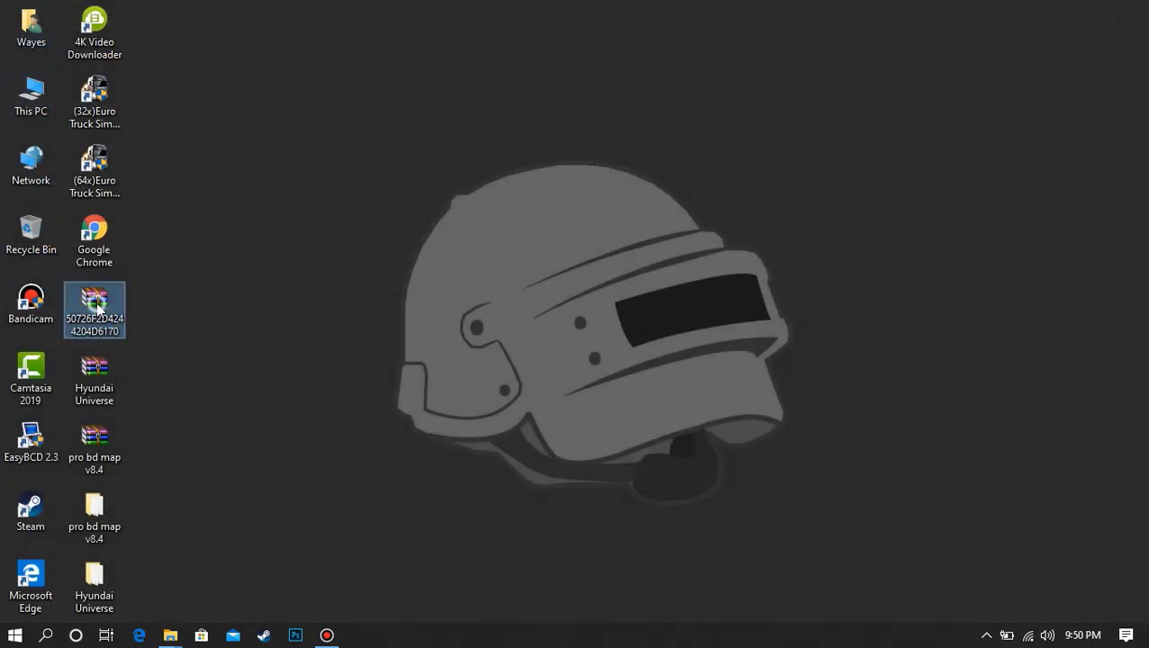
- Extract the 50726F2D4244204D6170 archive on the desktop into its own folder with 7-Zip and refresh the desktop
right_click(99, 308)
mouse_move(137, 337)
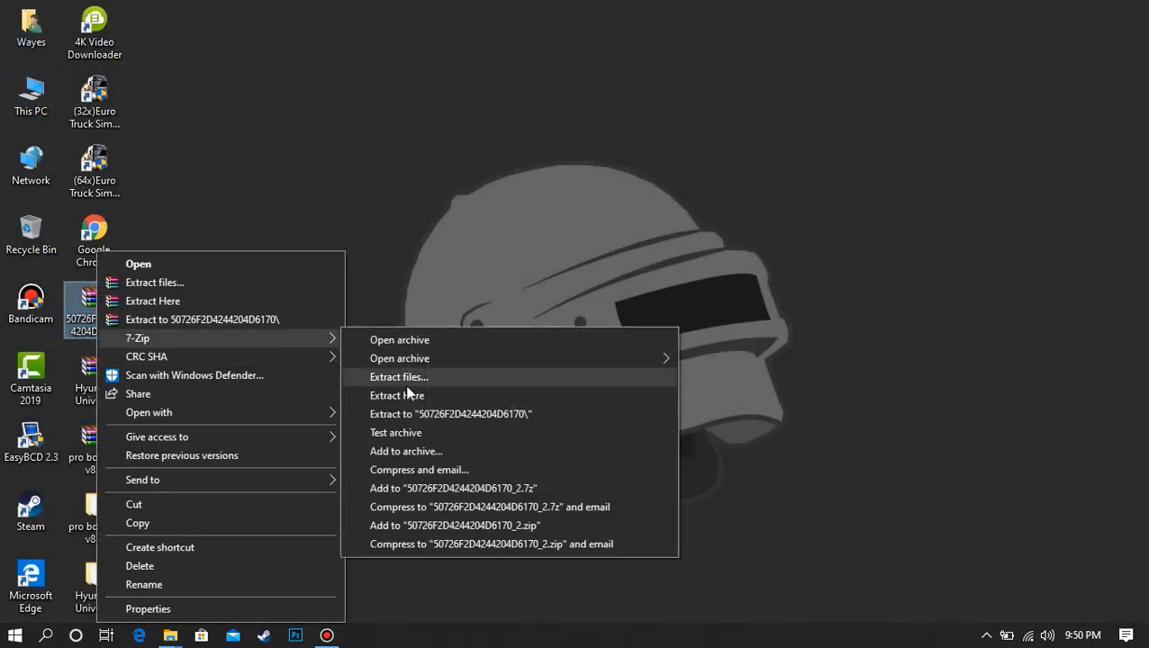
click(427, 414)
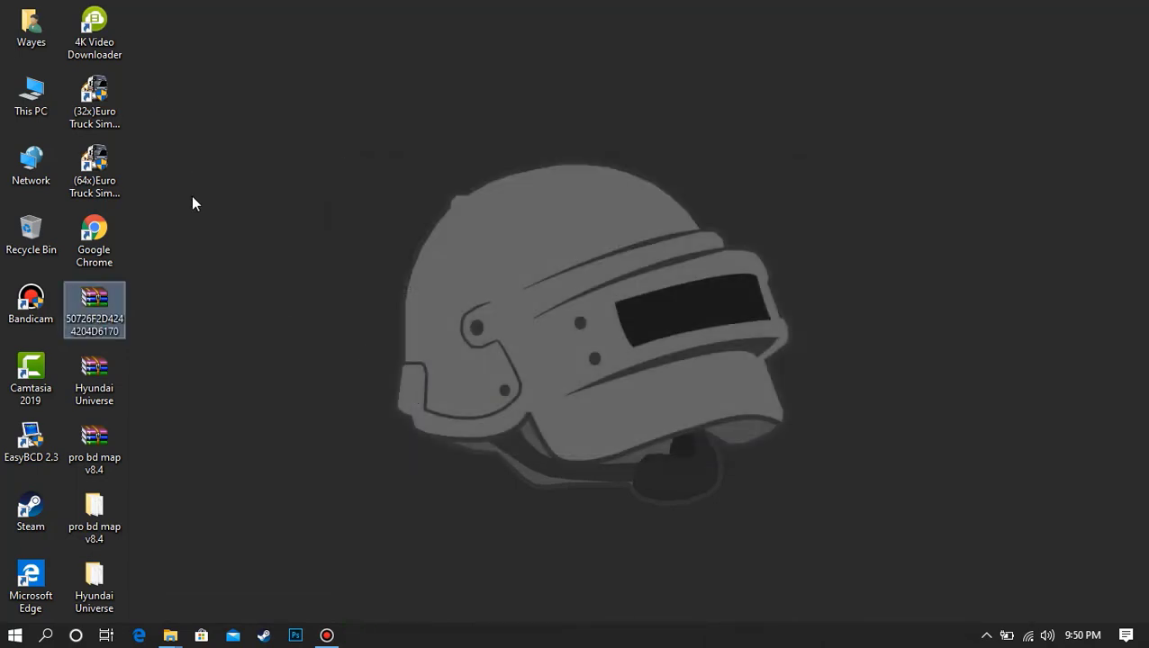
drag(31, 32, 151, 93)
right_click(350, 99)
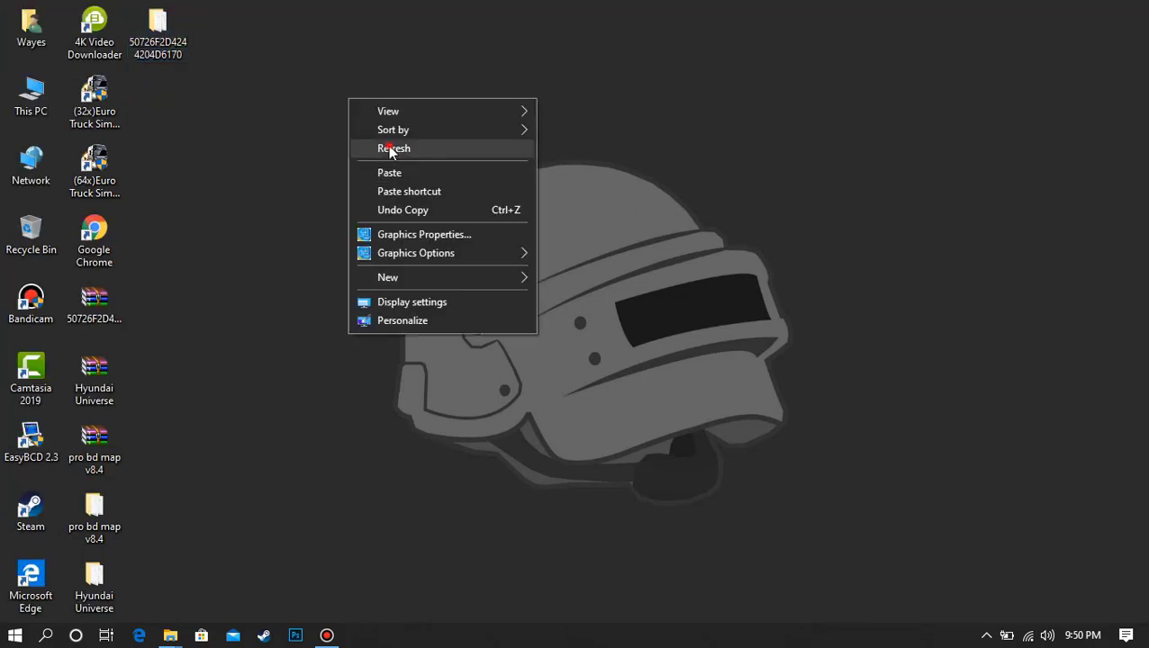
click(384, 148)
- Copy the extracted 50726F2D4244204D6170 folder and open Documents > Euro Truck Simulator 2
right_click(144, 31)
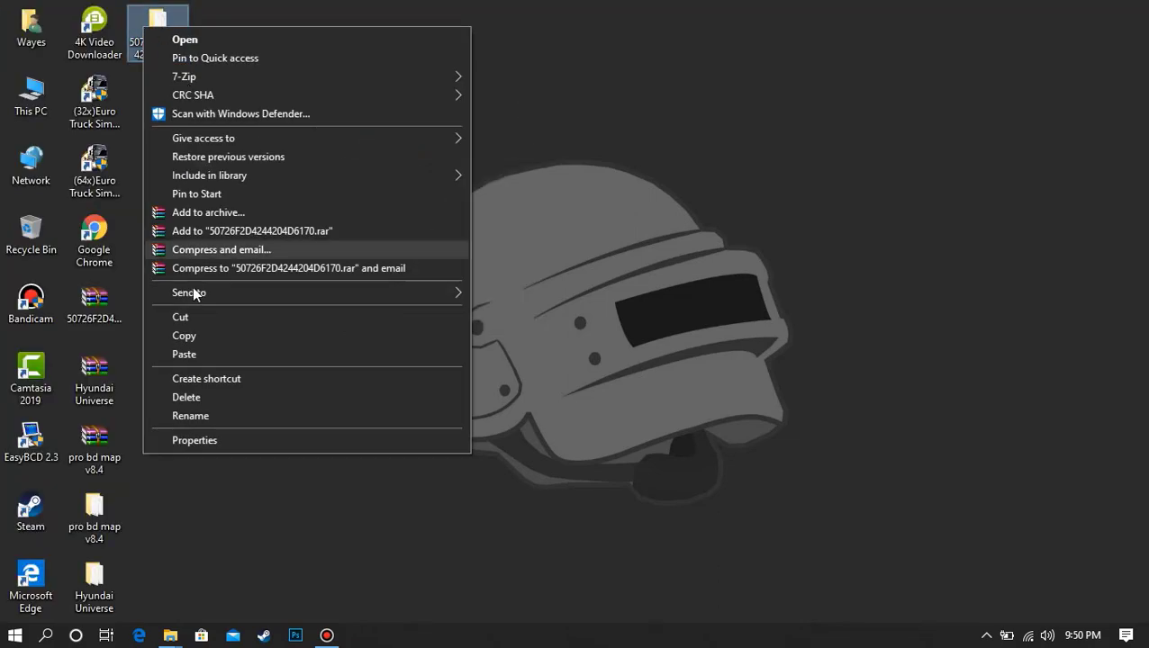
click(186, 342)
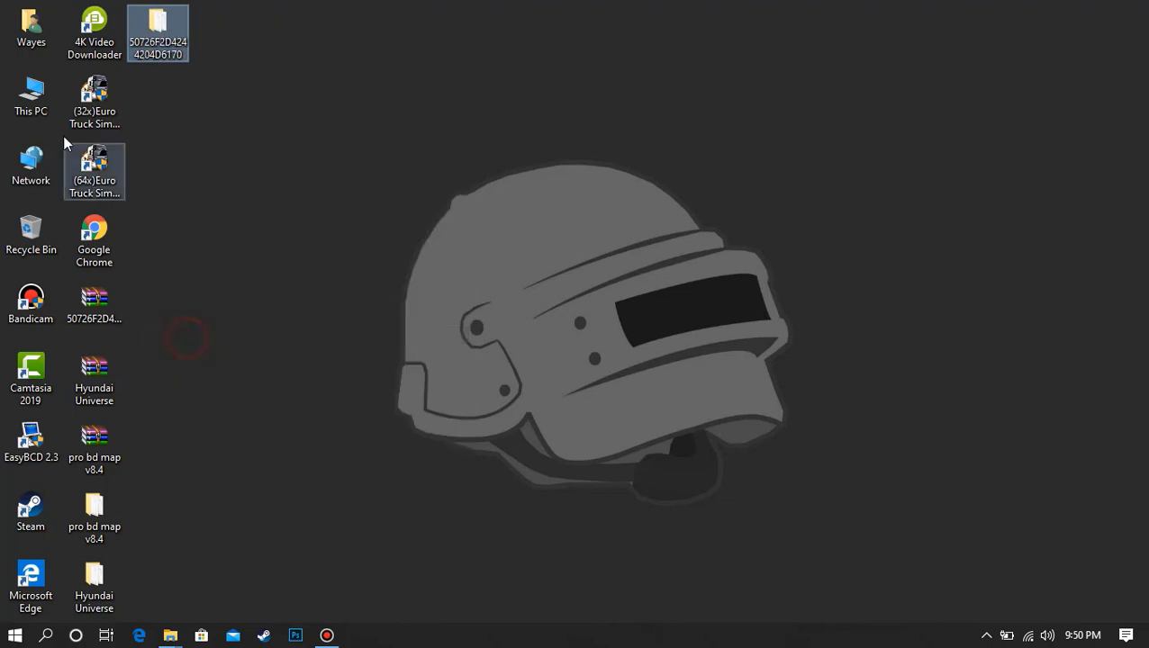
double_click(42, 109)
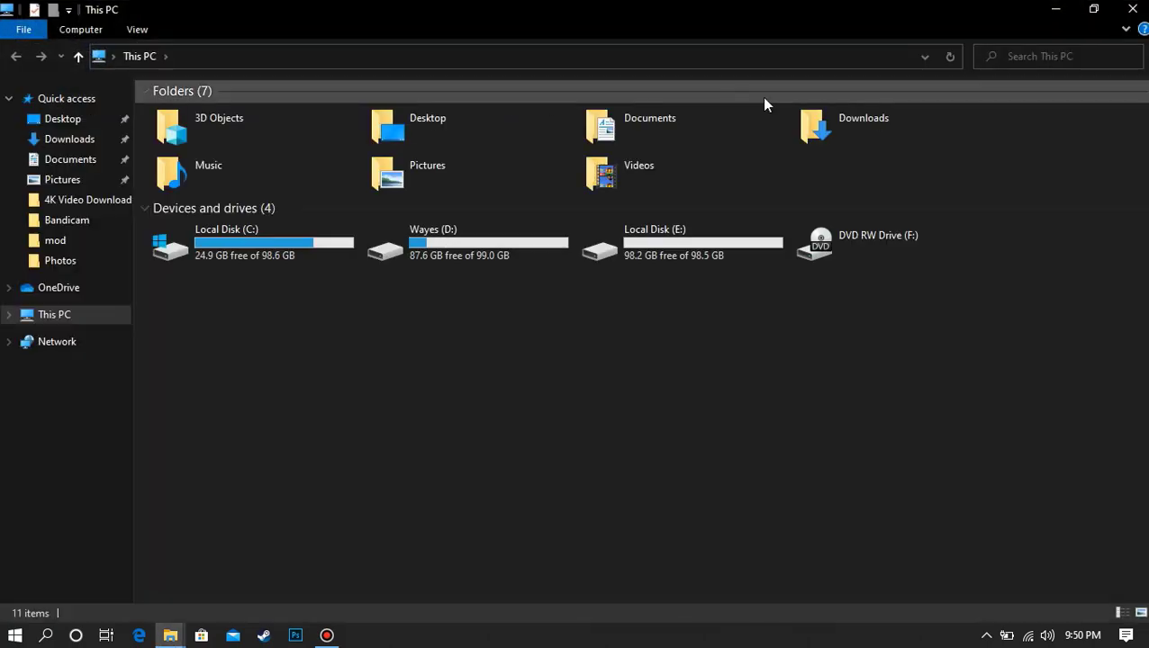
double_click(687, 142)
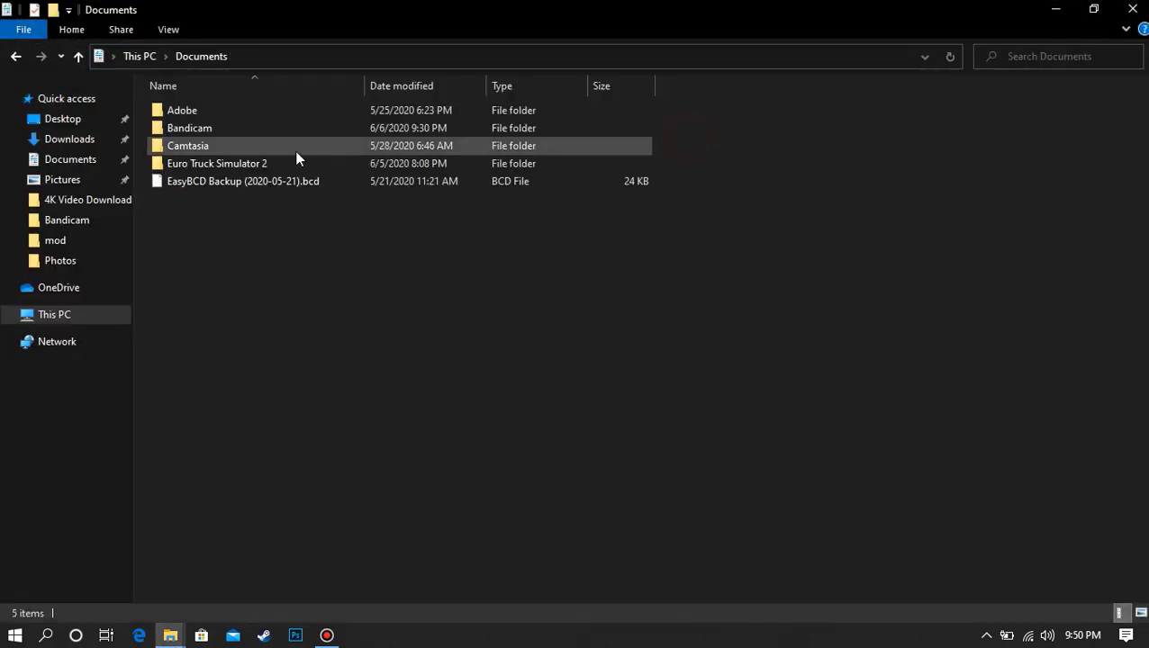
double_click(245, 163)
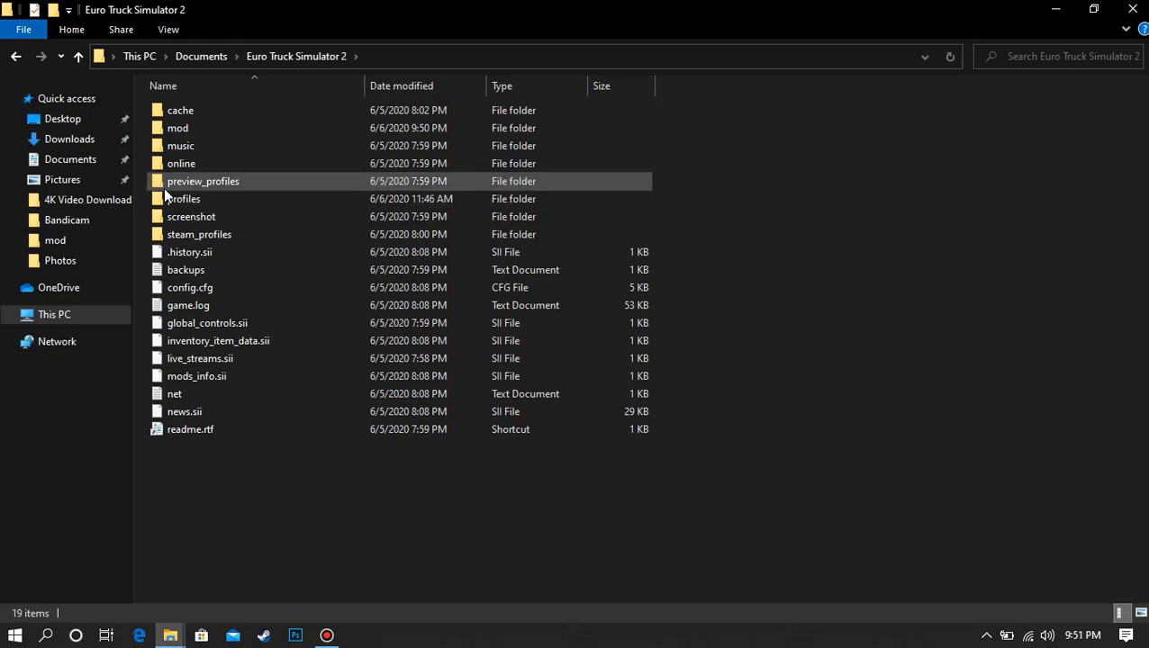
- Paste the copied folder into the profiles folder, close the window and refresh the desktop
double_click(226, 198)
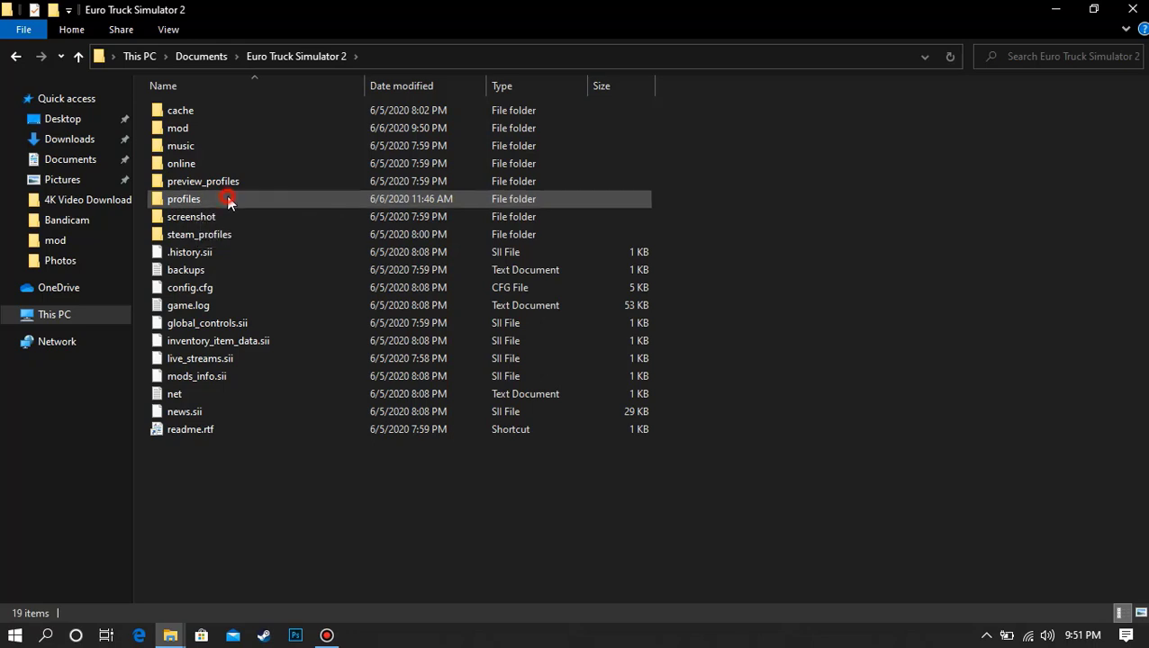
right_click(258, 199)
click(318, 316)
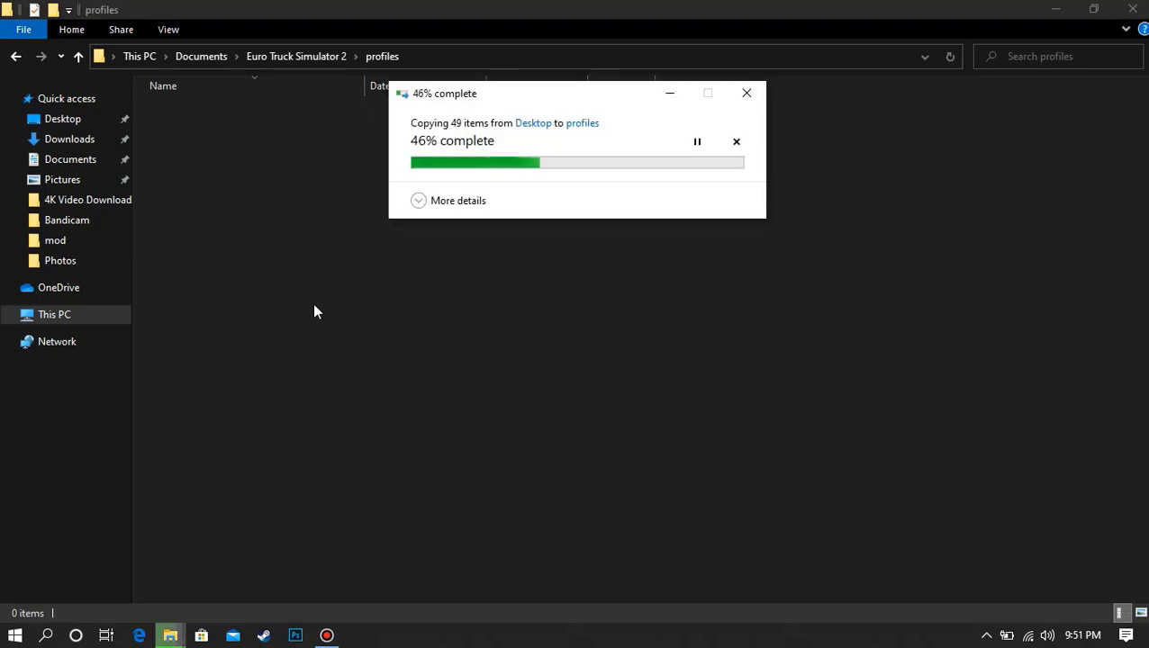
click(1136, 8)
right_click(459, 217)
click(483, 266)
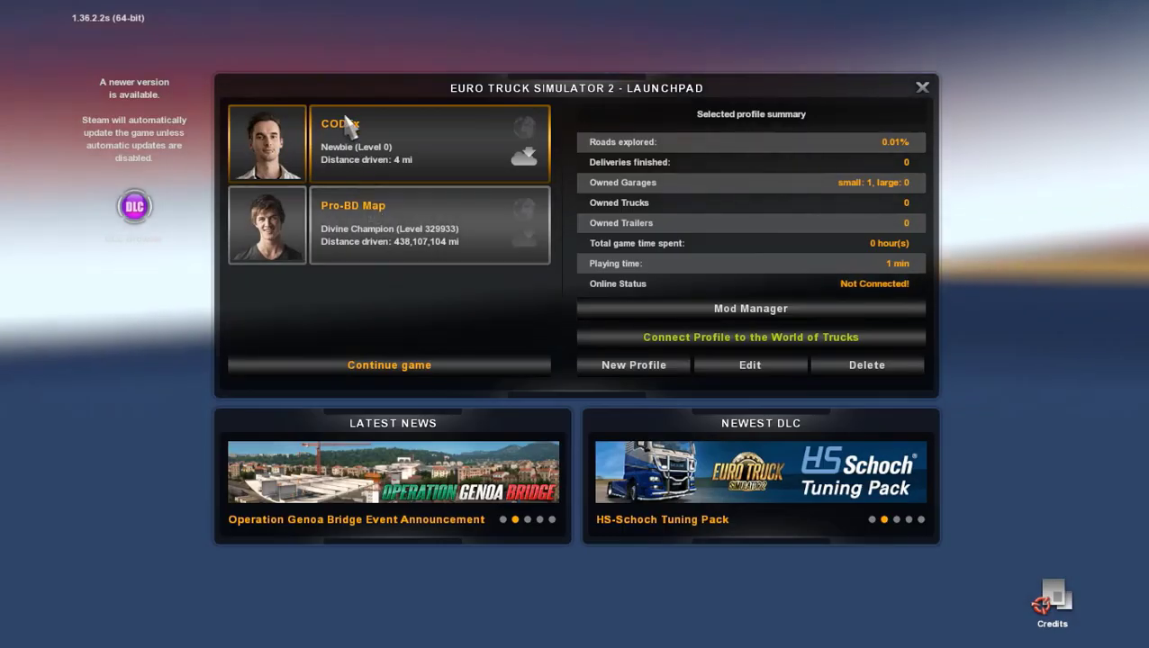
- Open the Mod Manager for the Pro-BD Map profile and activate Pro-Bd Physics, Pro-Bd Passengers 01 and Pro-Bd Map
click(363, 225)
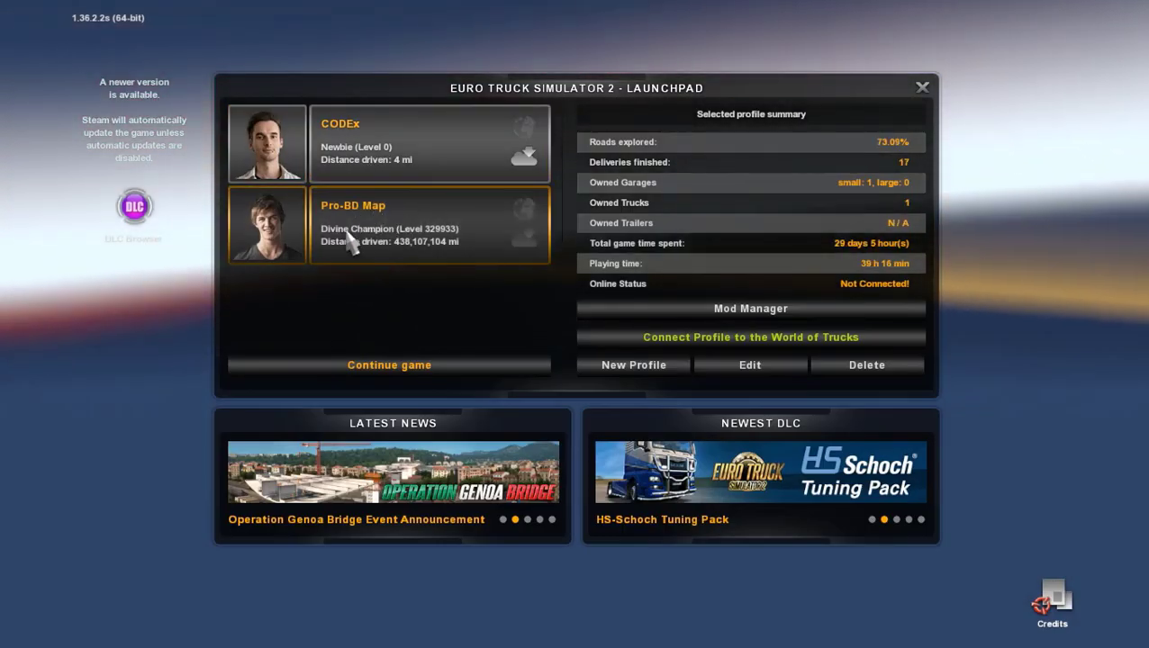
click(622, 311)
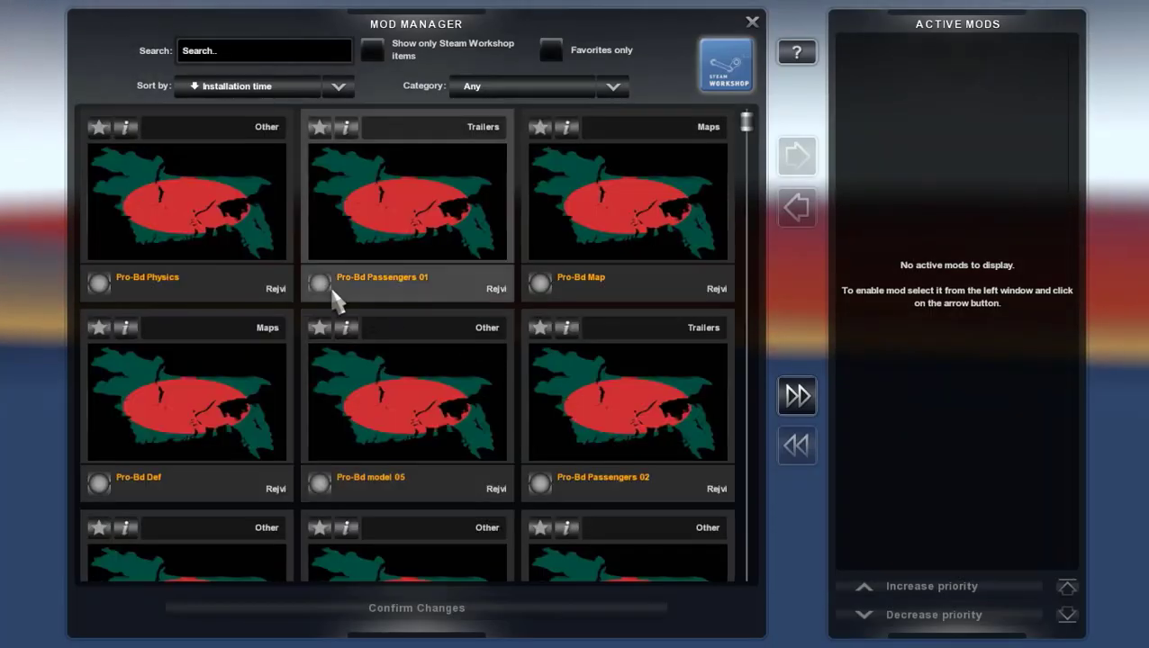
double_click(159, 200)
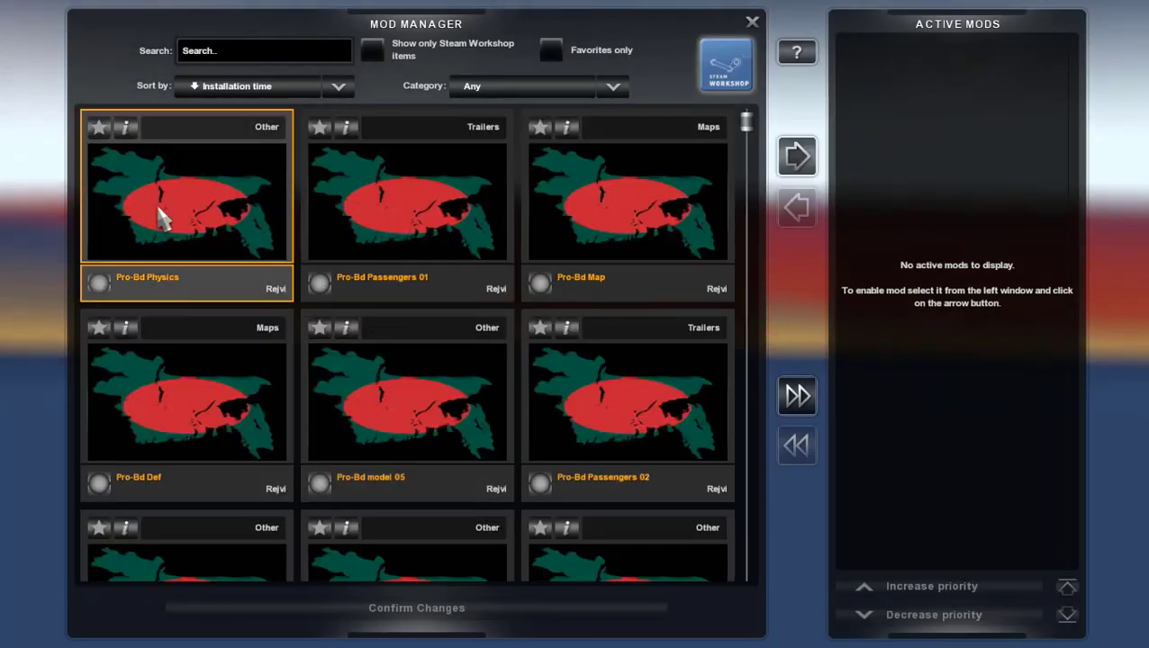
double_click(379, 236)
double_click(581, 230)
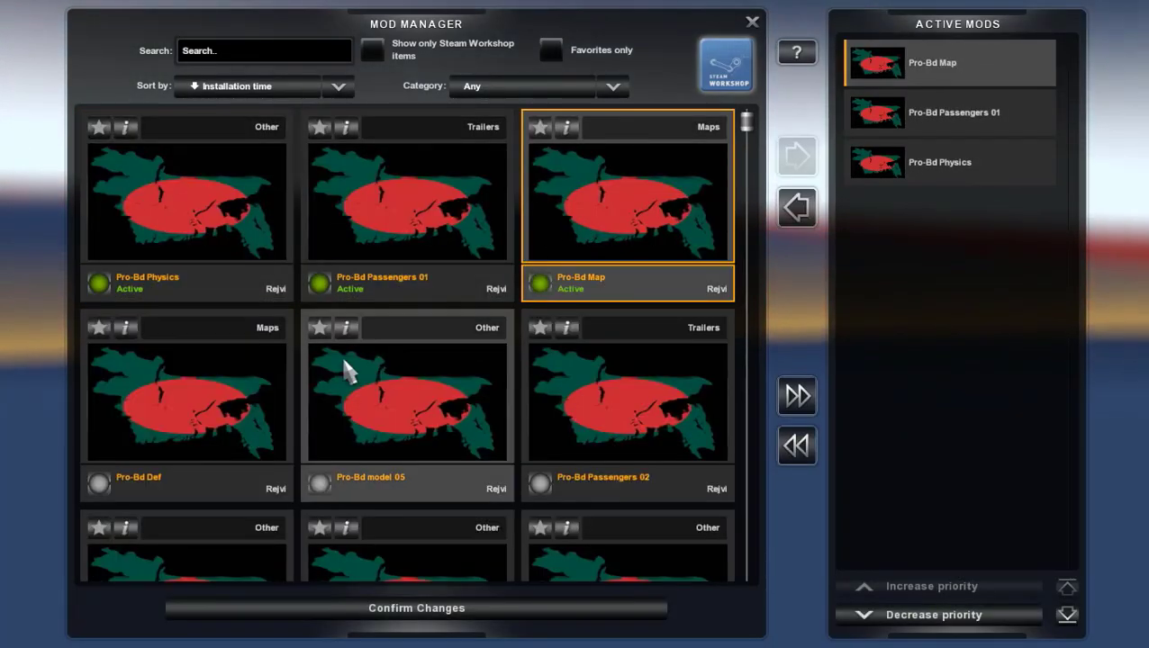
- Activate the Pro-Bd Def, Pro-Bd model 05, Pro-Bd Passengers 02 and Pro-Bd model 04 mods
double_click(266, 397)
click(393, 407)
double_click(394, 407)
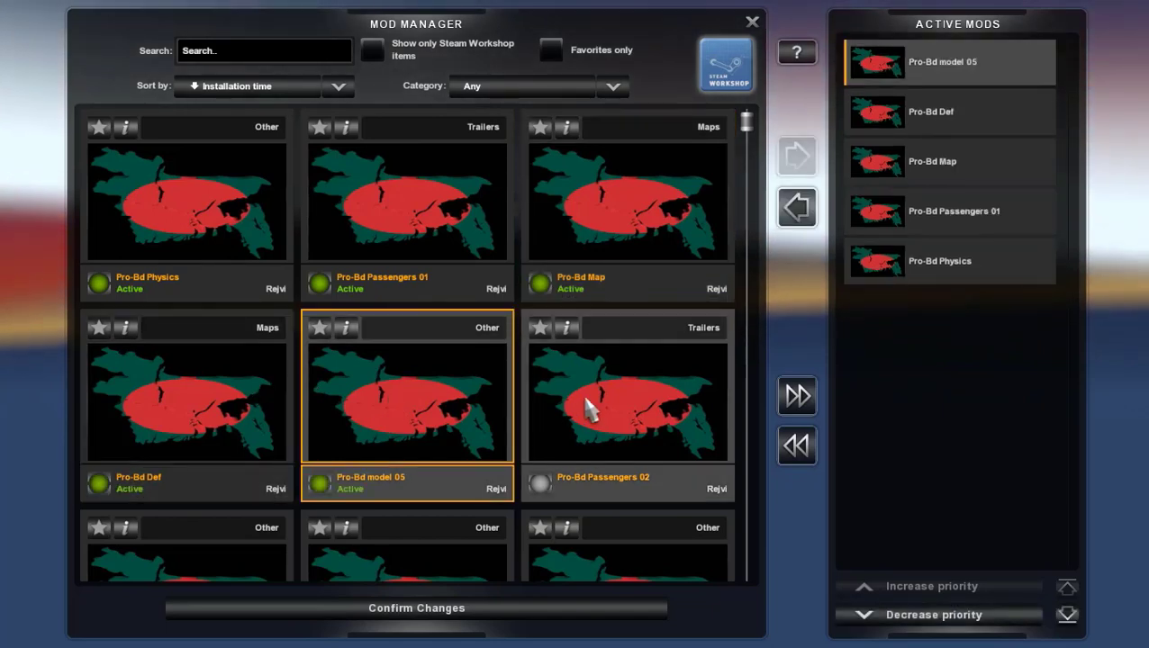
double_click(590, 403)
scroll(487, 364, down, 2)
click(212, 505)
double_click(212, 504)
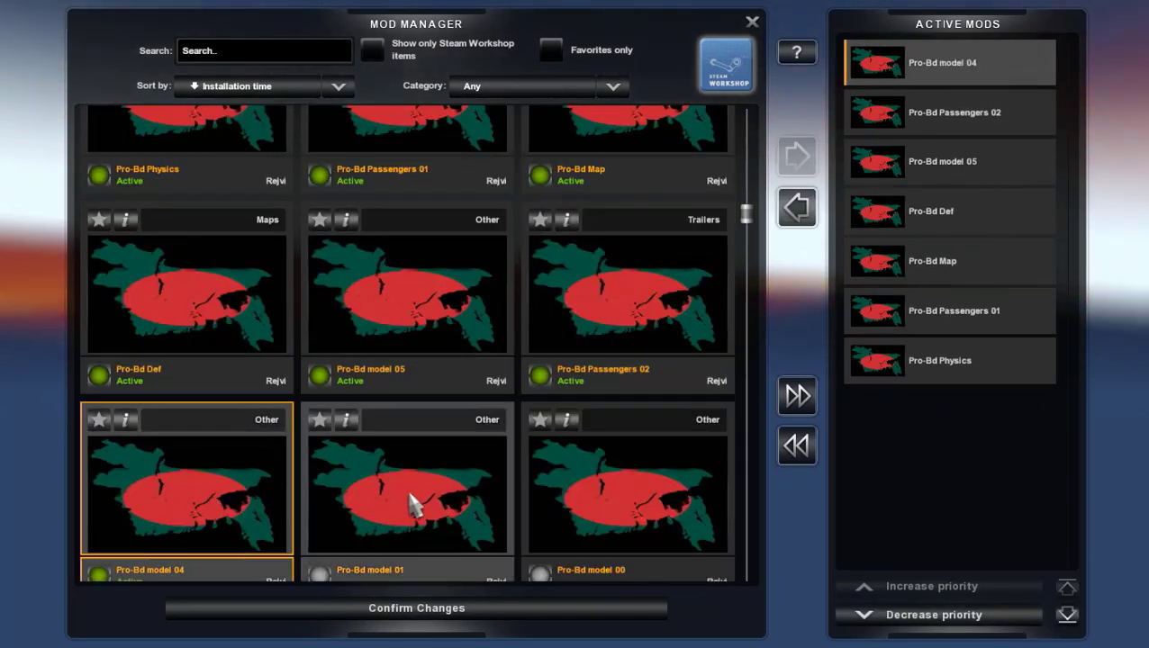
- Activate the Pro-Bd model 01, Pro-Bd model 00, Pro-BD Model 03 and Pro-Bd model 02 mods
double_click(411, 500)
double_click(603, 482)
scroll(430, 354, down, 2)
scroll(428, 345, down, 2)
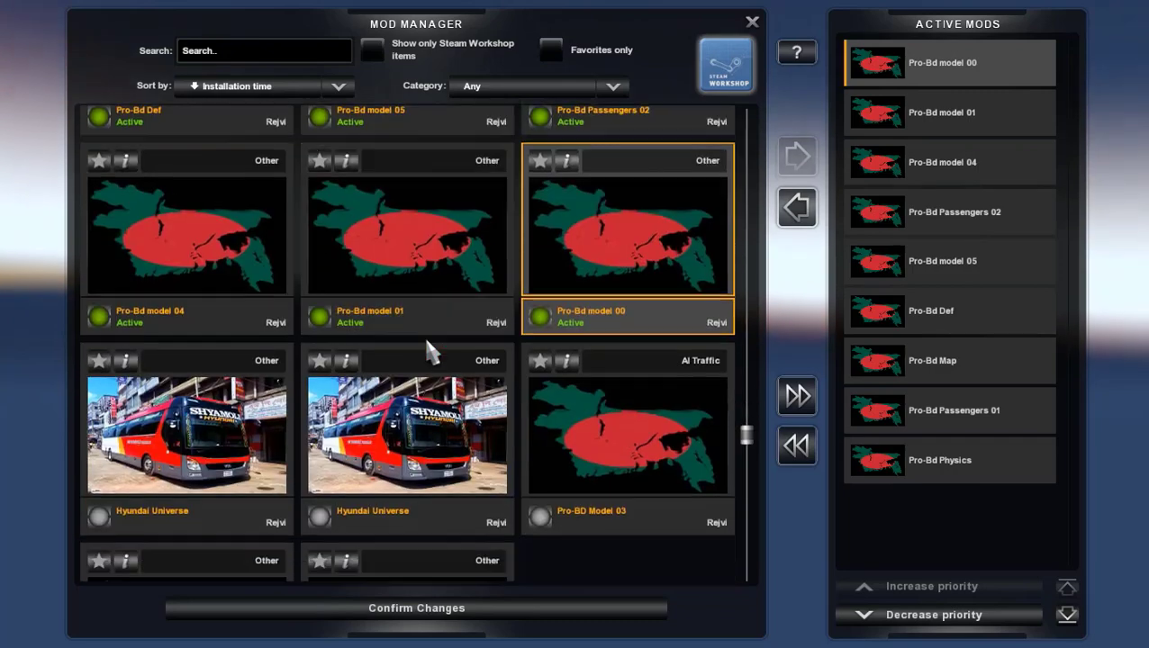
double_click(638, 387)
scroll(448, 351, down, 2)
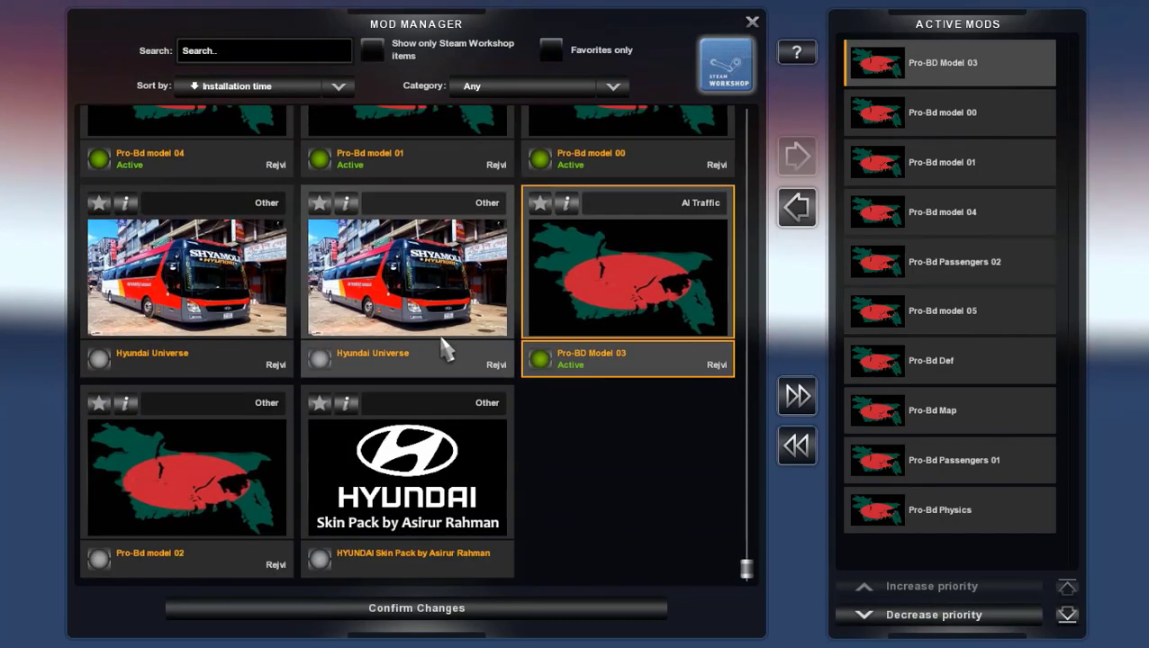
double_click(217, 461)
- Raise the priority of Pro-Bd Physics until it is first among the active mods
scroll(216, 463, up, 7)
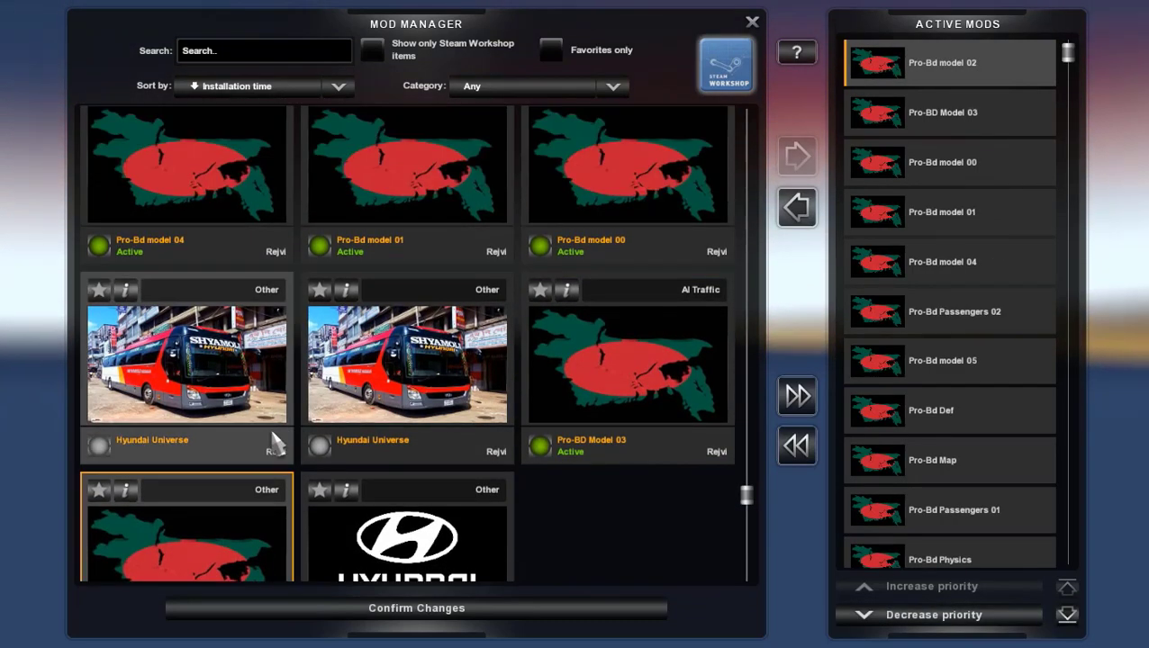
scroll(886, 379, down, 1)
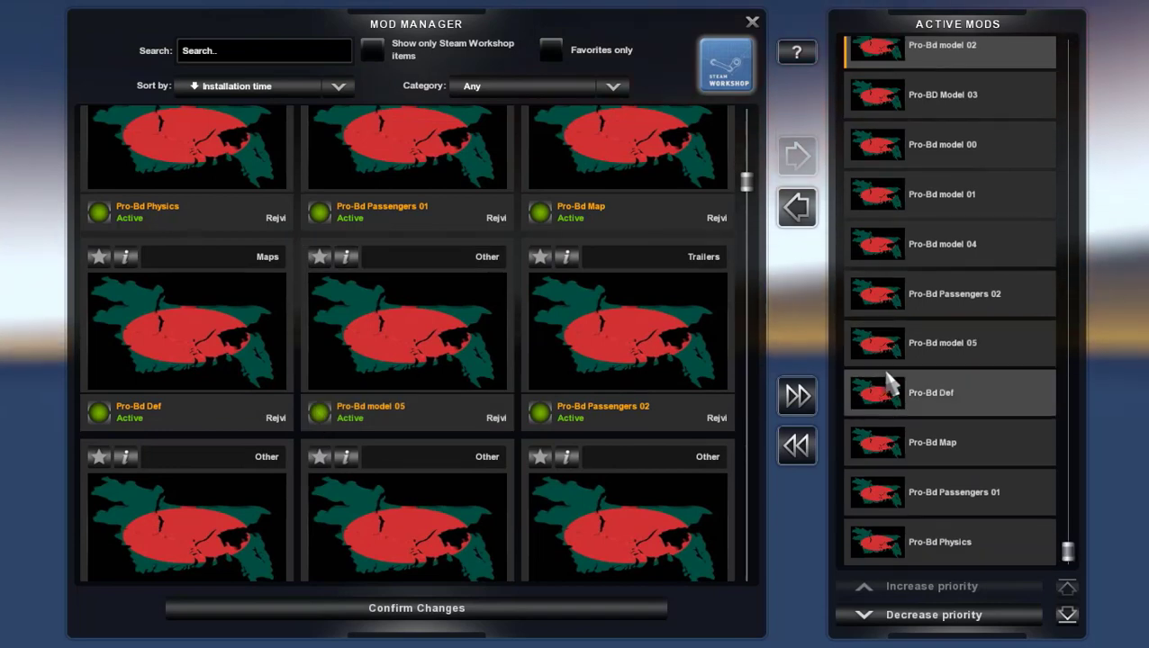
click(911, 542)
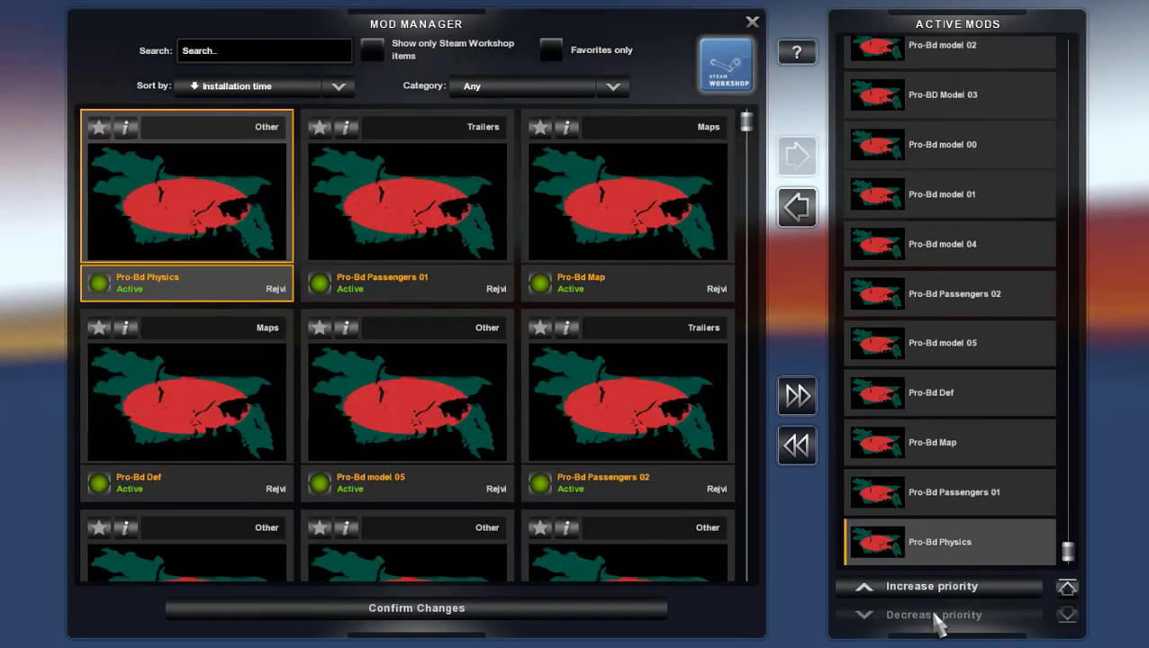
click(933, 590)
click(933, 590)
click(933, 589)
click(933, 590)
click(933, 590)
click(933, 590)
click(933, 590)
click(933, 590)
click(933, 590)
click(933, 590)
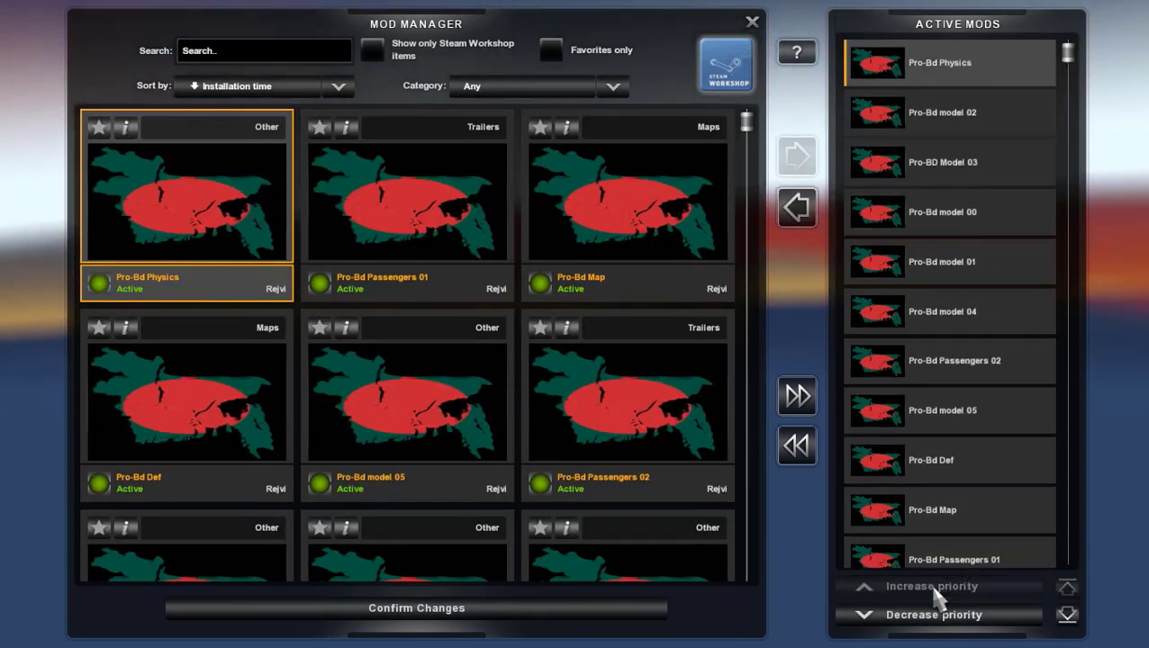
- Raise the priority of Pro-Bd Def until it sits directly below Pro-Bd Physics
scroll(955, 326, down, 1)
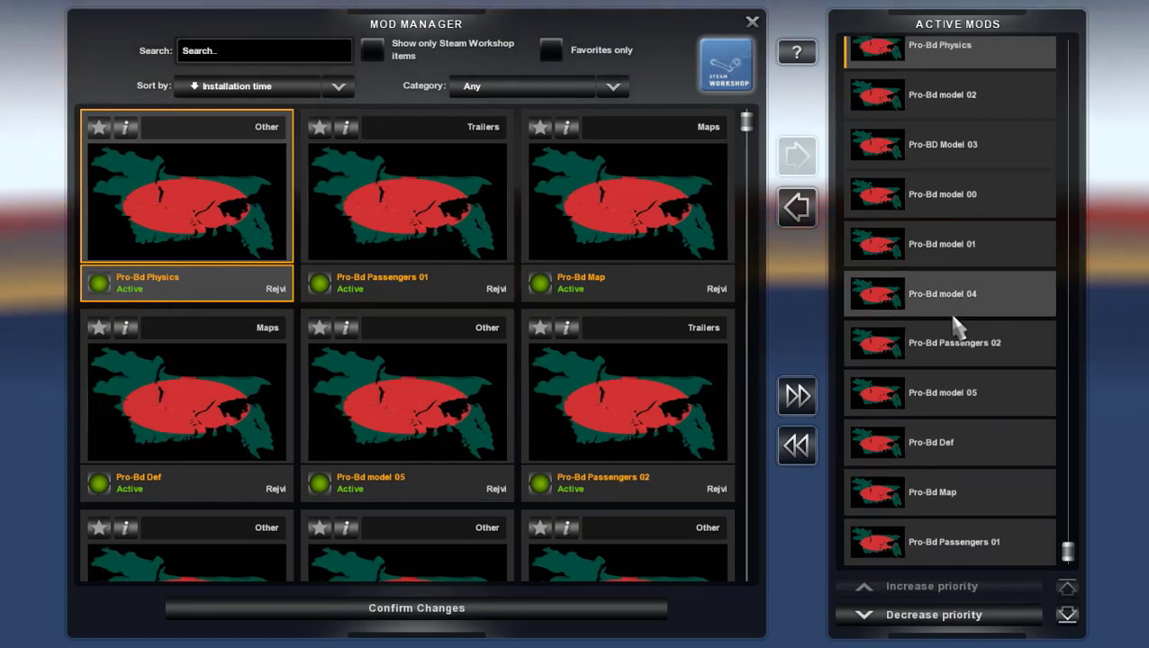
click(960, 452)
click(937, 587)
click(937, 587)
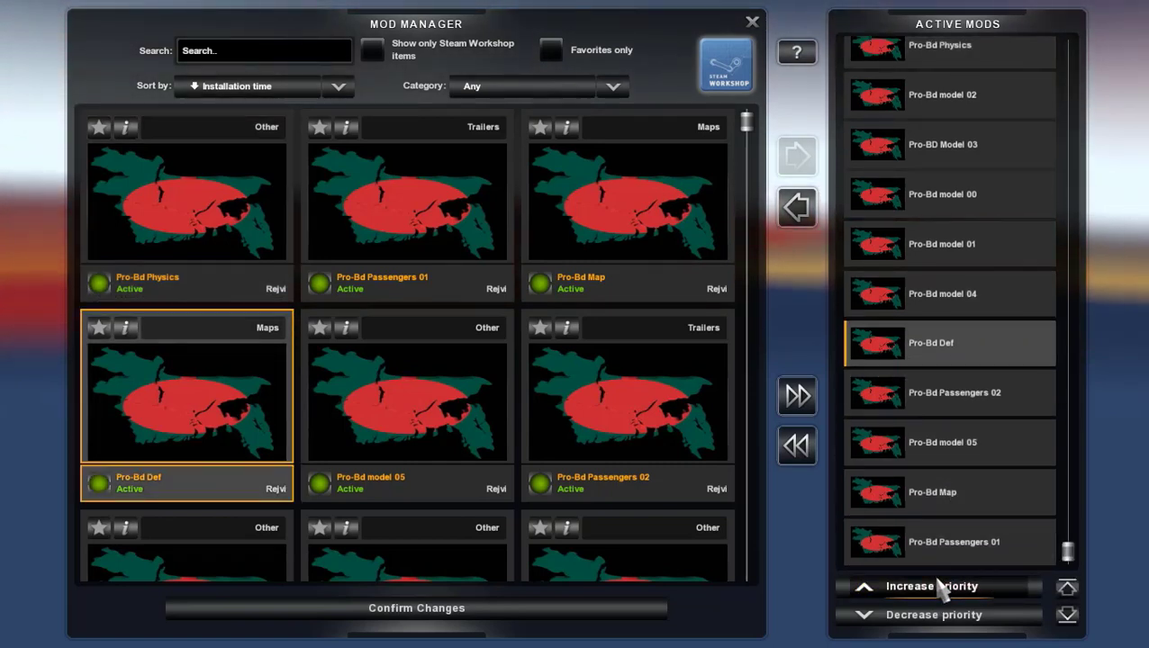
click(936, 587)
click(936, 587)
click(937, 587)
click(936, 587)
click(937, 587)
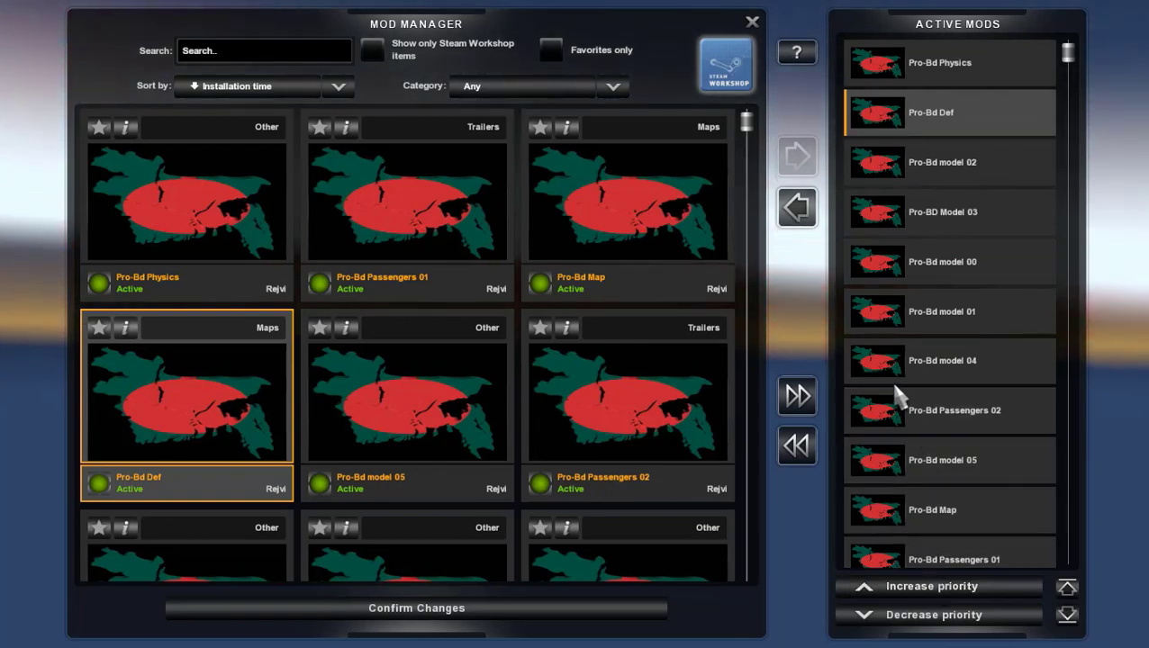
- Raise the priority of Pro-Bd Passengers 01 until it sits directly below Pro-Bd Def
scroll(1043, 268, down, 1)
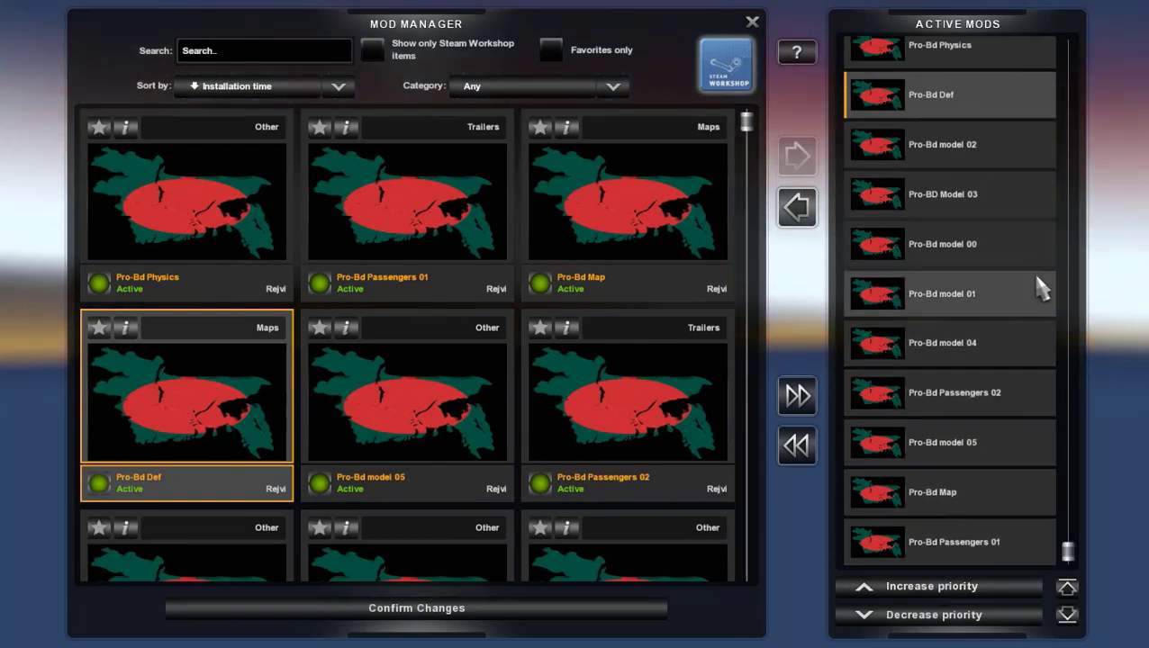
click(995, 543)
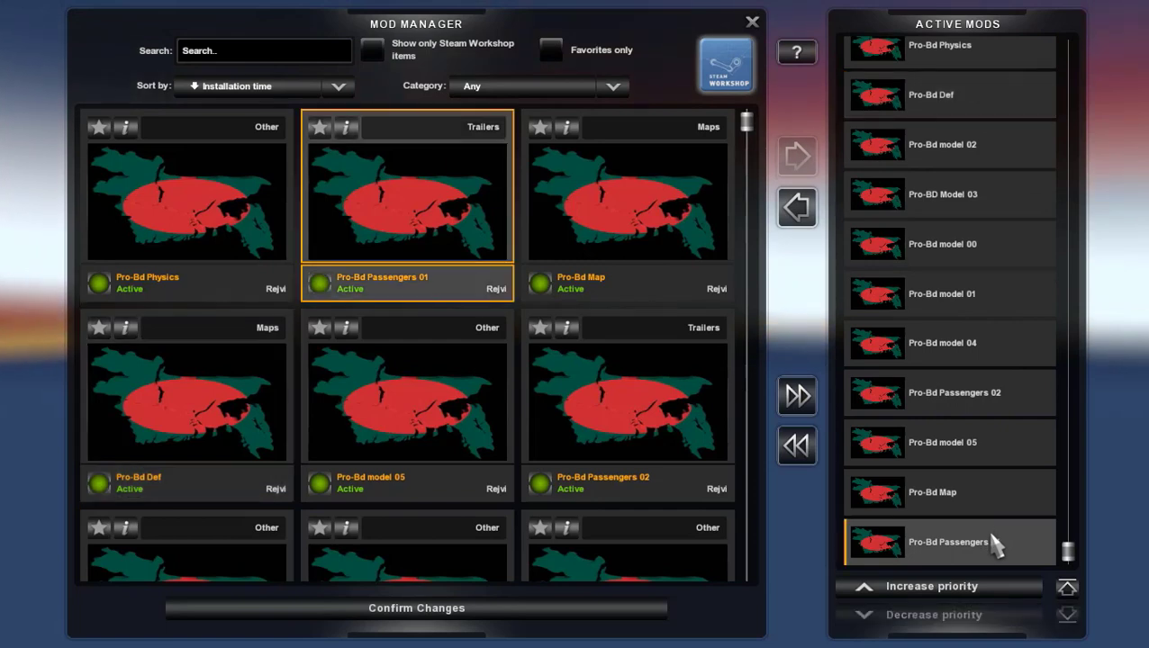
click(976, 590)
click(976, 590)
click(976, 590)
click(976, 590)
click(976, 590)
click(976, 590)
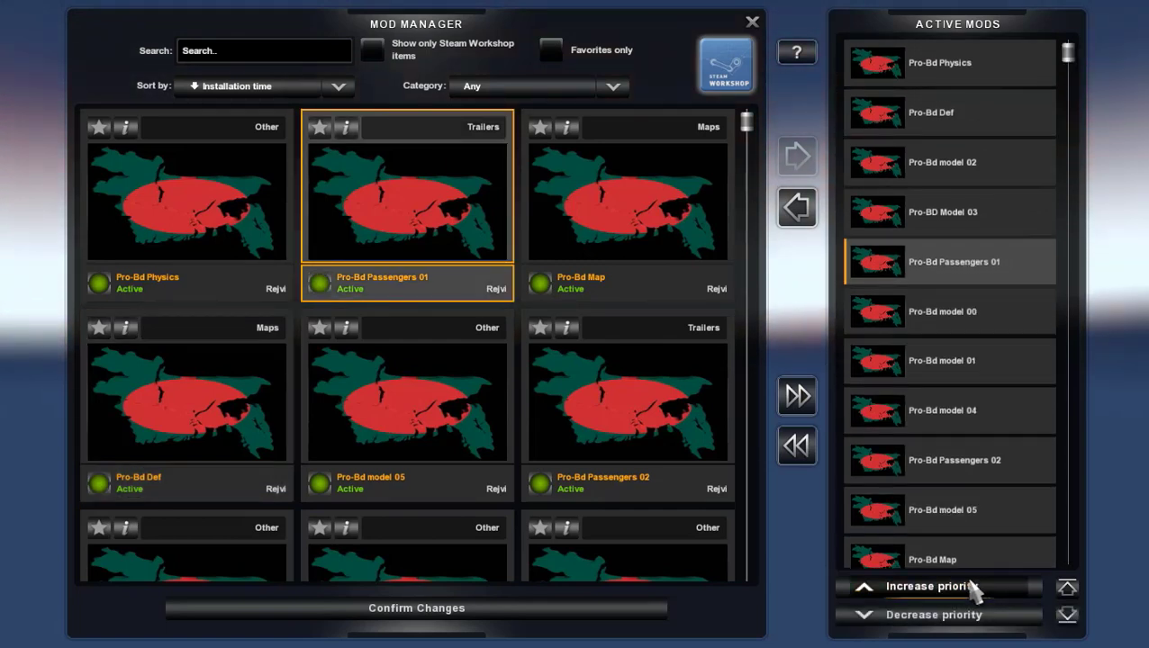
click(976, 590)
click(977, 590)
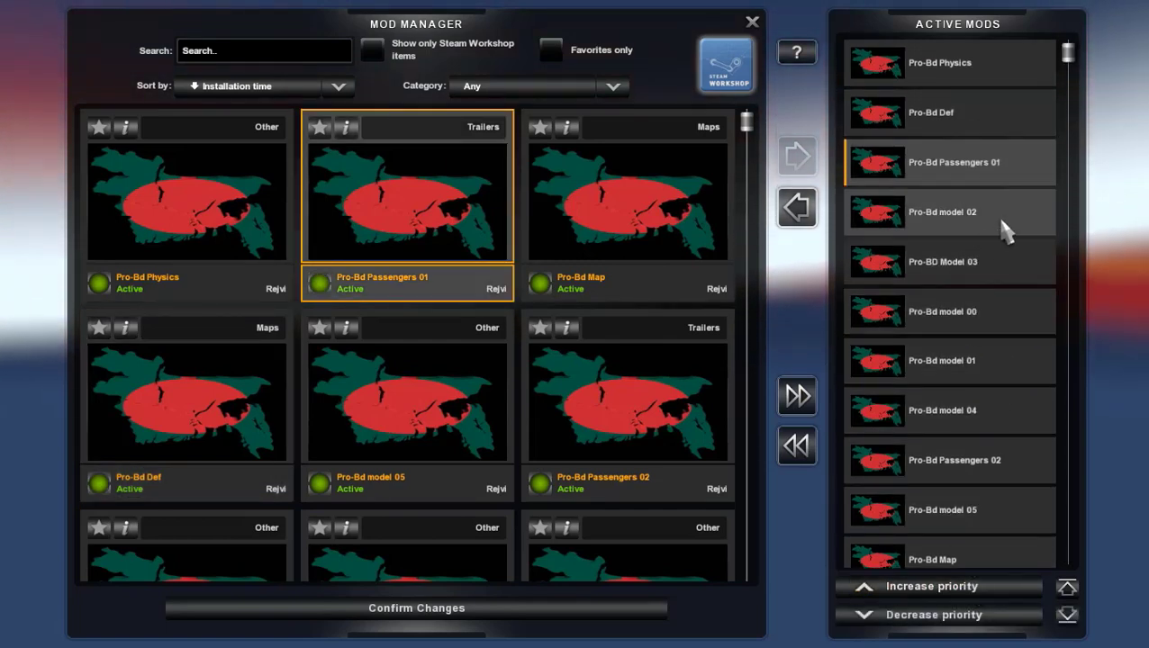
- Raise the priority of Pro-Bd model 00 until it sits directly below Pro-Bd Passengers 01
click(912, 312)
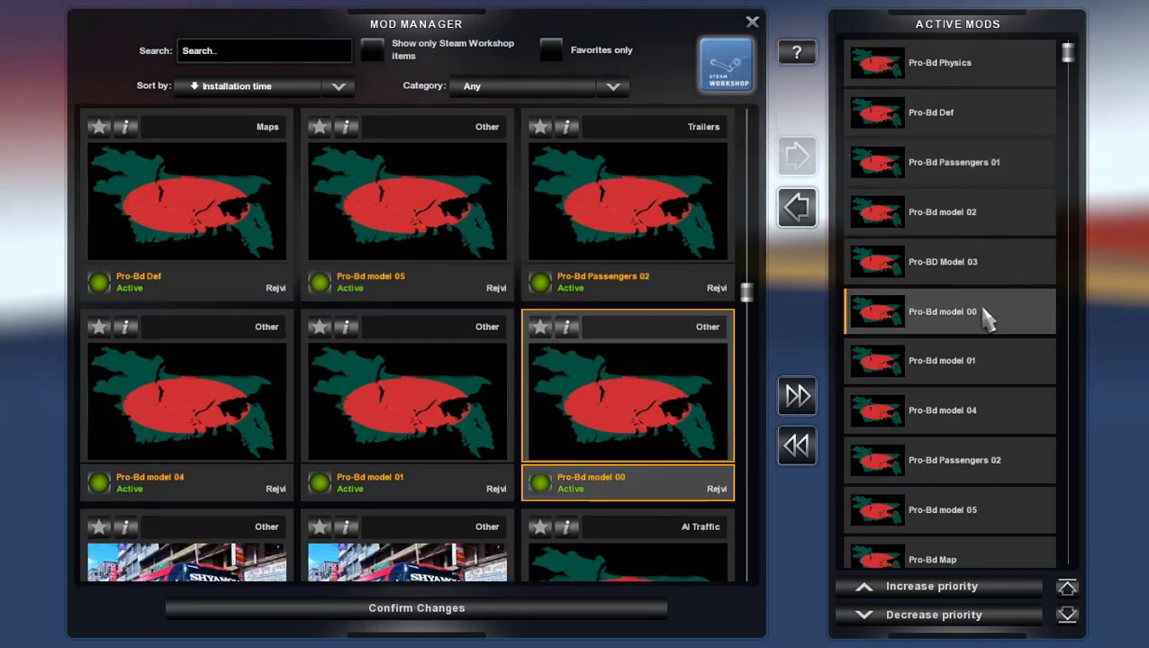
click(940, 592)
click(939, 592)
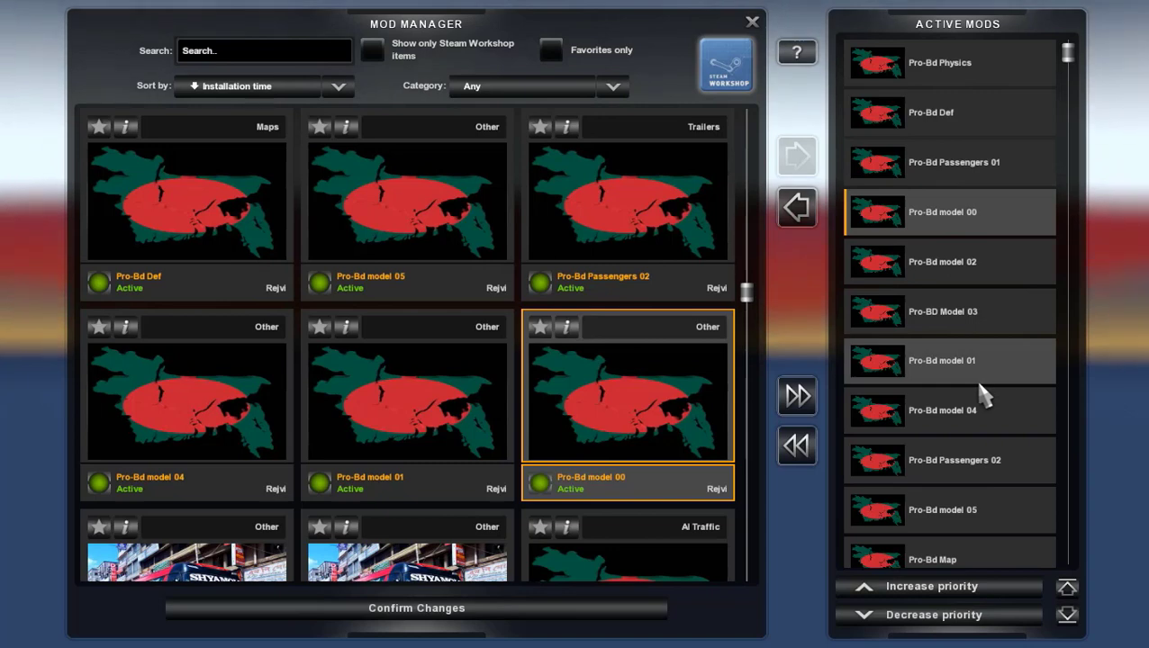
- Remove Pro-Bd Map from the active mods and activate it again
click(980, 378)
double_click(955, 560)
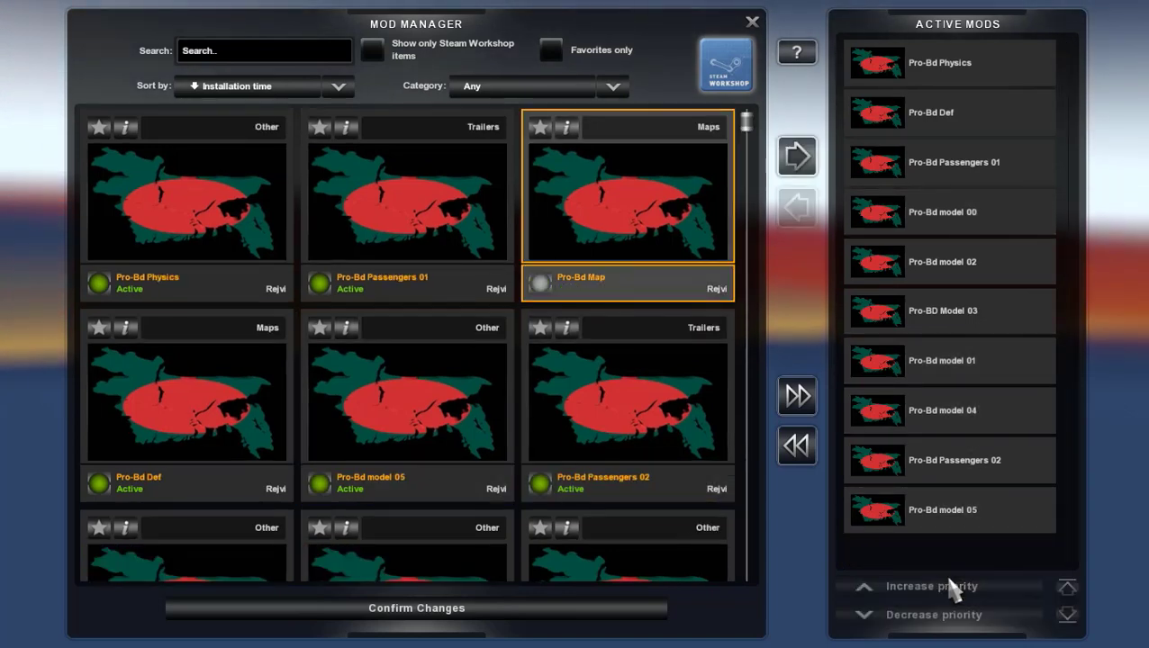
double_click(693, 272)
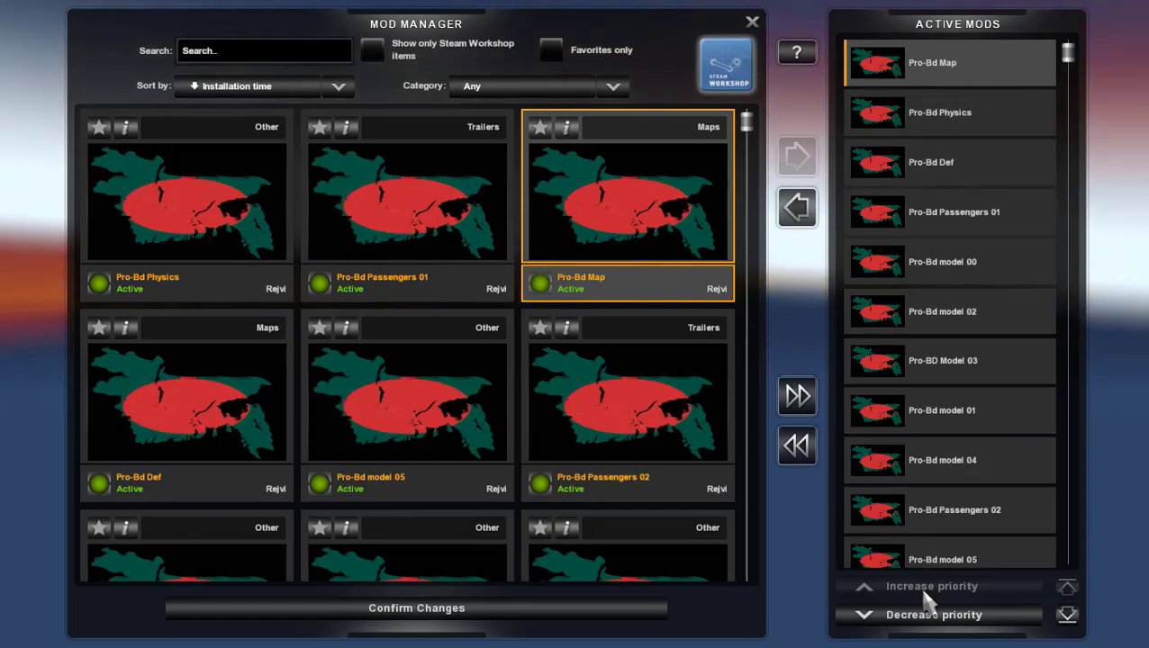
- Lower the priority of Pro-Bd Map until it is the last mod in the active list, directly below Pro-Bd model 05
click(928, 619)
click(927, 620)
click(928, 619)
click(926, 620)
click(926, 619)
click(926, 620)
click(926, 620)
click(926, 619)
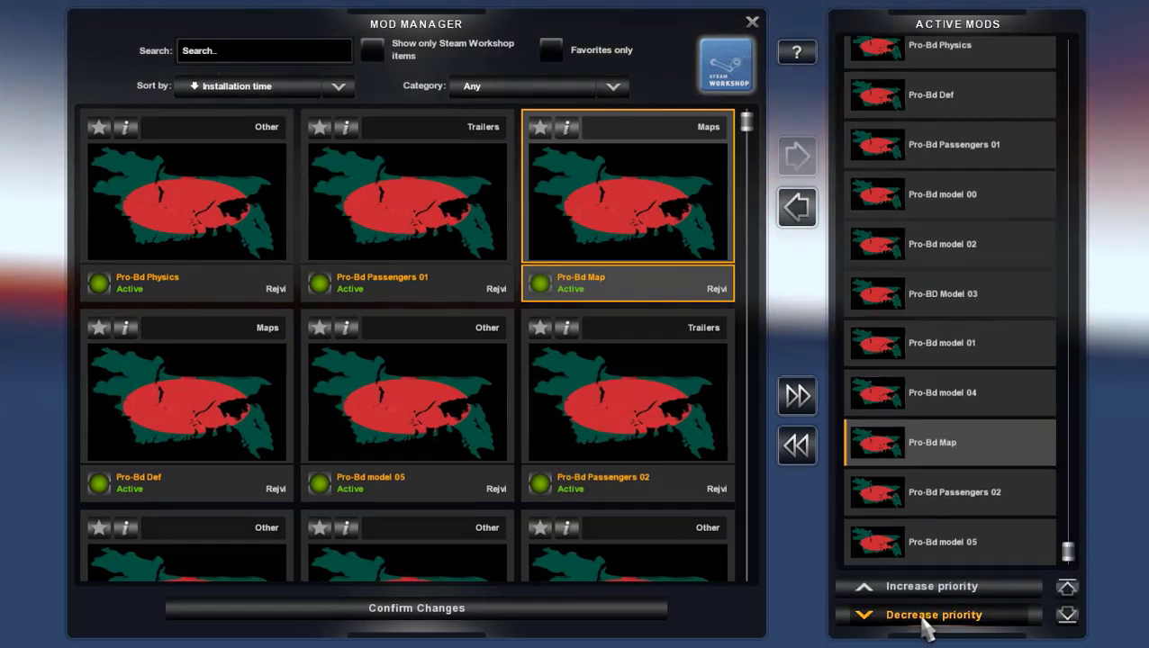
click(926, 620)
click(926, 620)
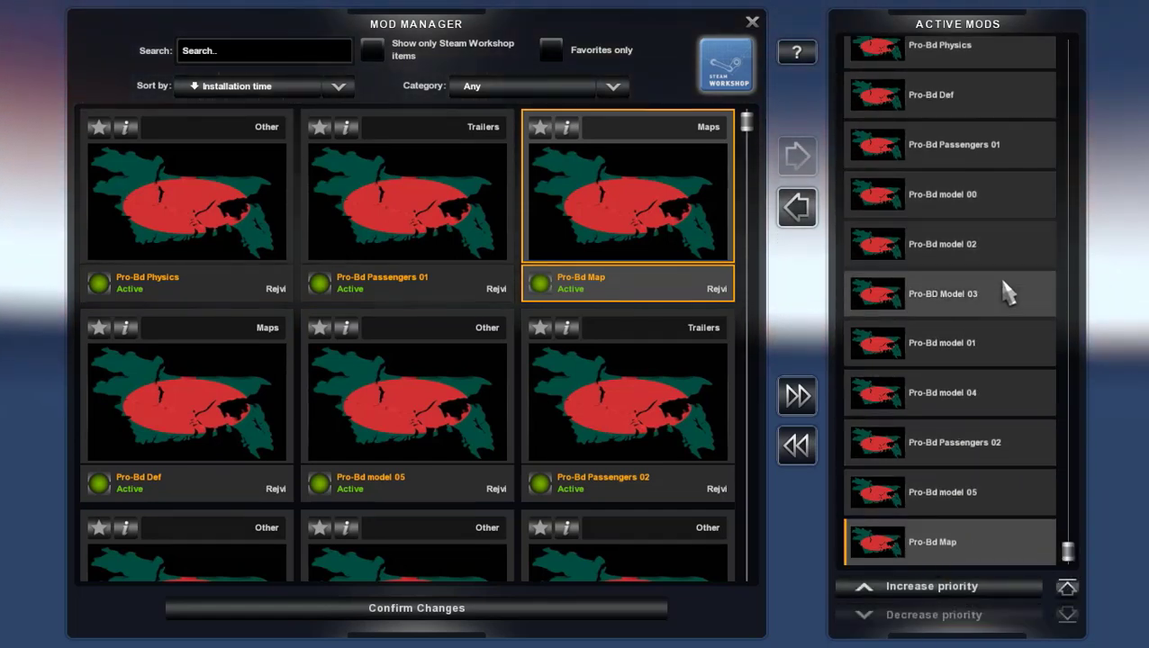
- Raise the priority of Pro-Bd model 01 until it sits directly below Pro-Bd model 00
click(982, 347)
click(964, 590)
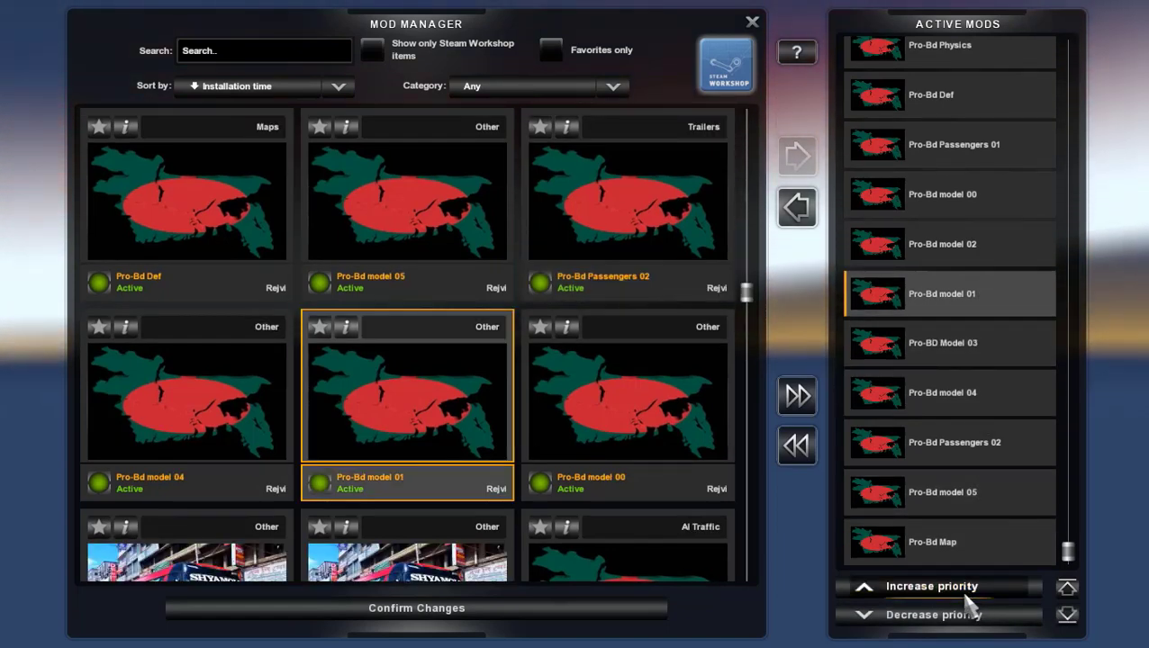
click(967, 594)
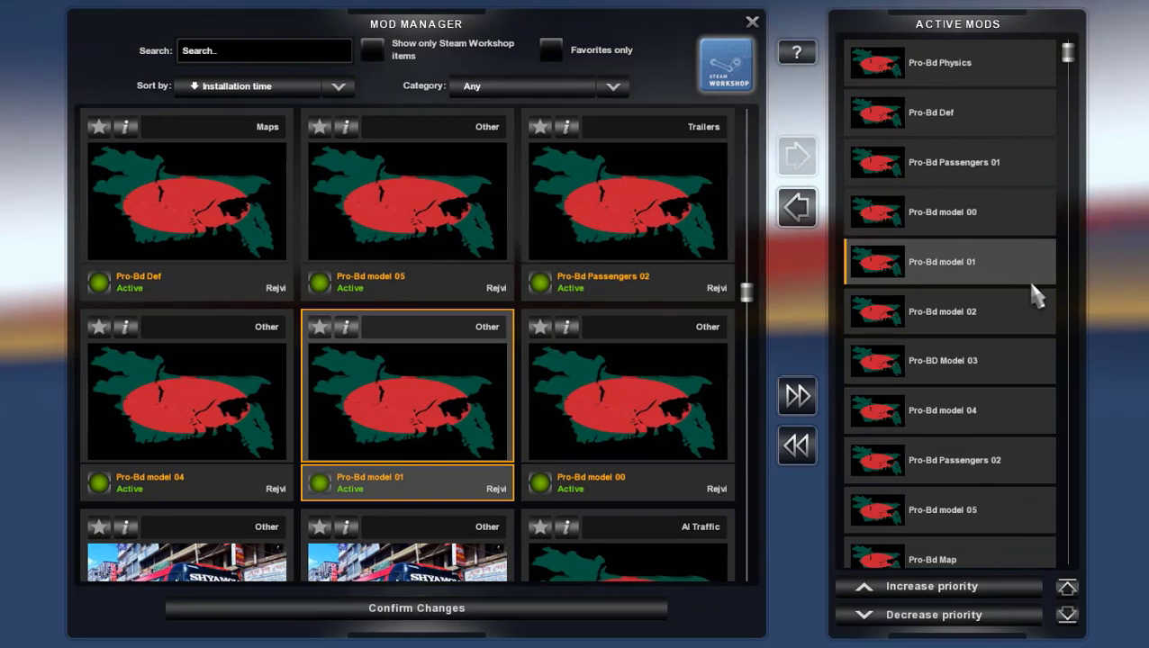
- Raise the priority of Pro-Bd model 05 until it sits directly below Pro-Bd model 04
scroll(1036, 342, down, 1)
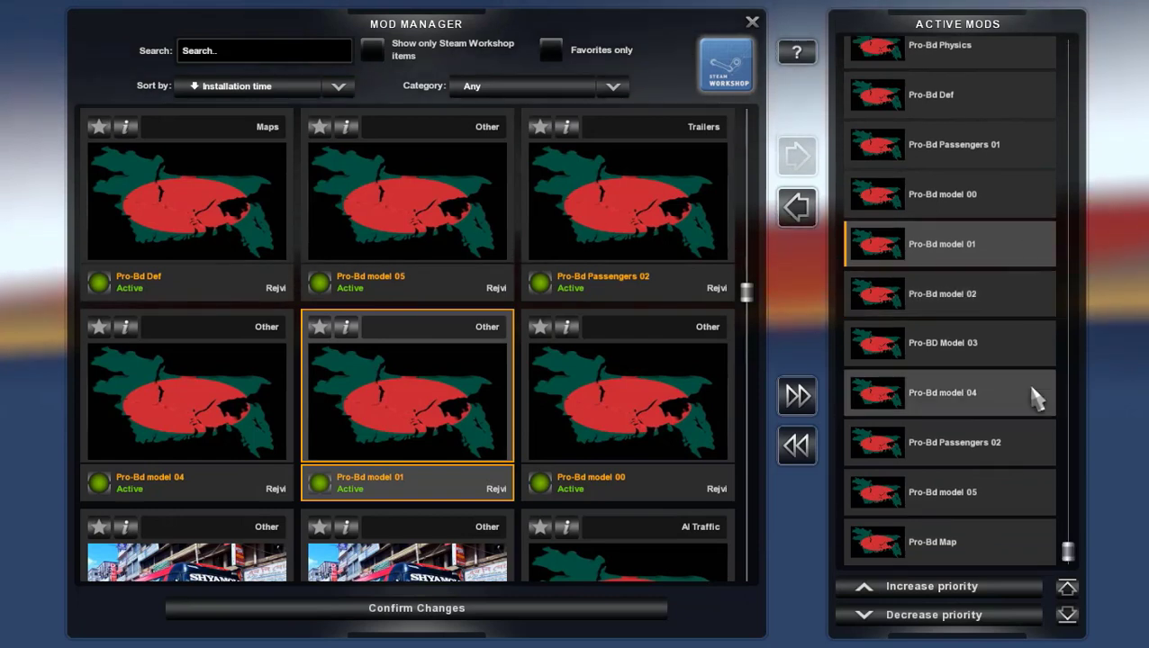
click(978, 504)
click(960, 586)
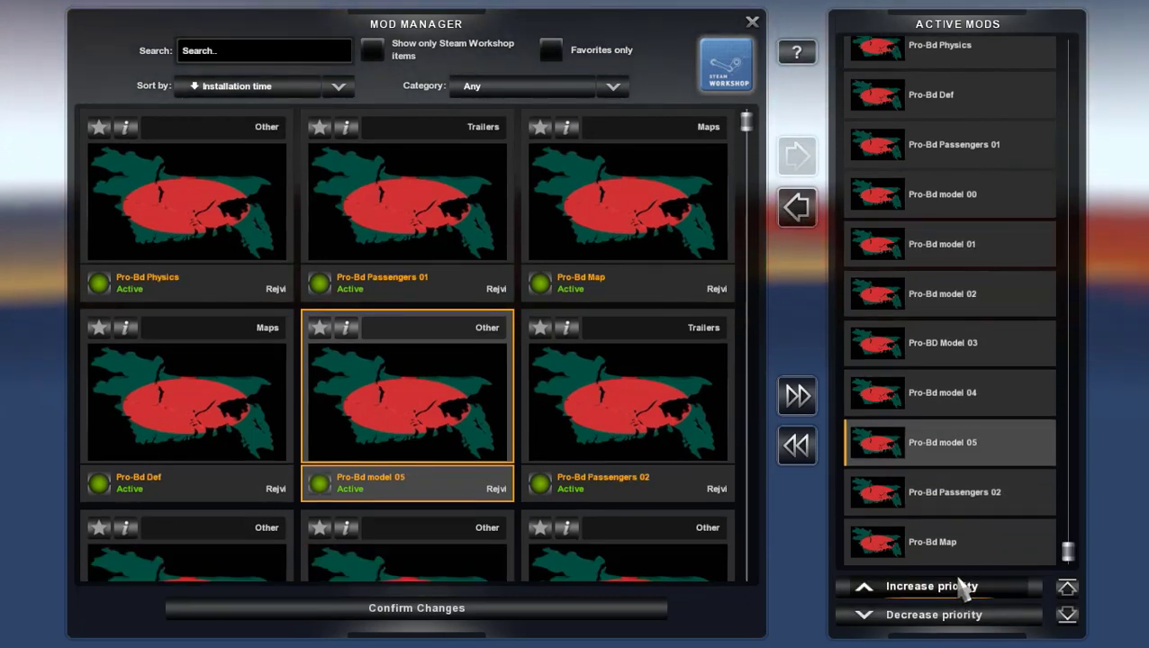
- Lower the priority of Pro-Bd Passengers 02 to directly below Pro-Bd Map and review the order of the active mods
click(980, 495)
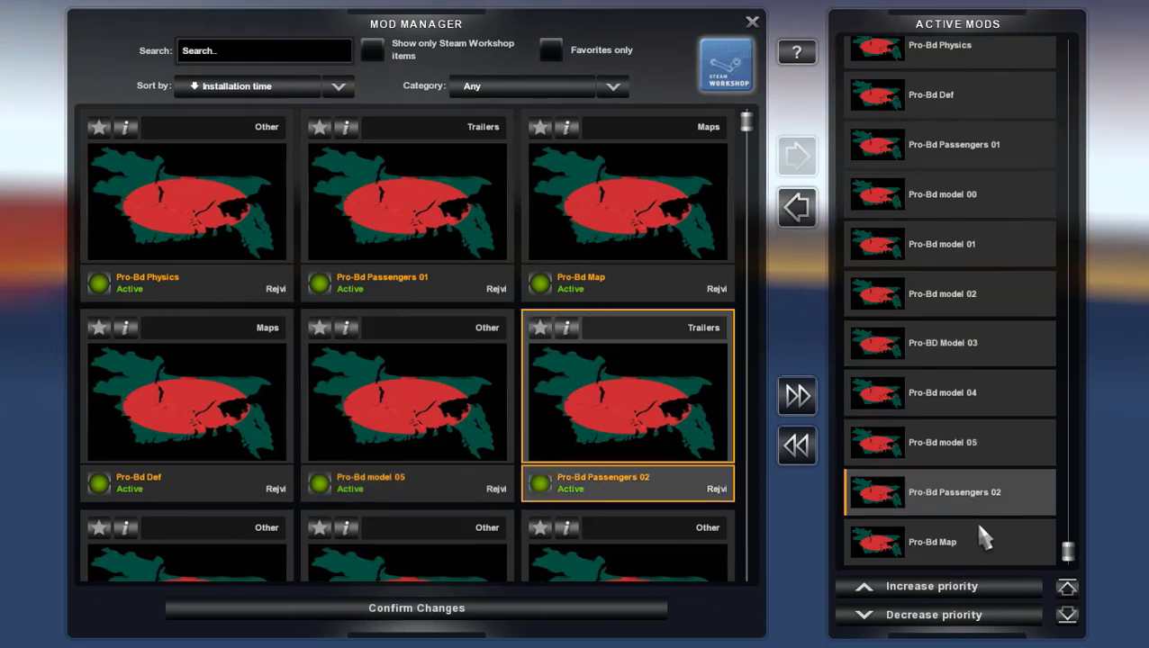
click(974, 617)
scroll(974, 432, up, 1)
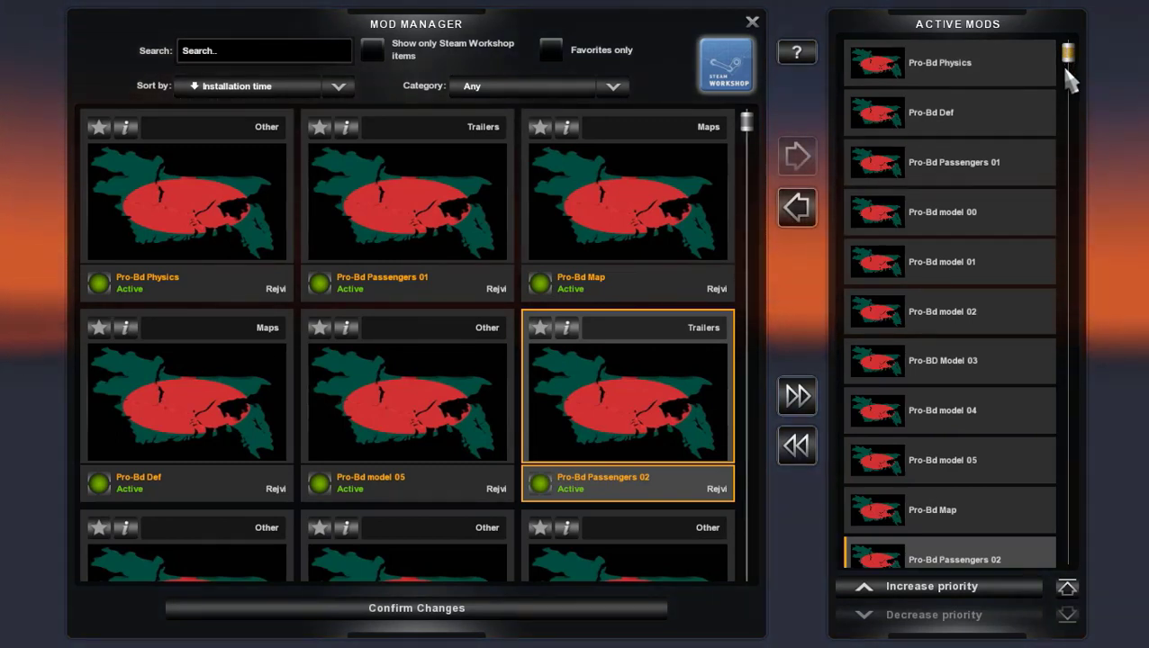
drag(1065, 71, 1066, 562)
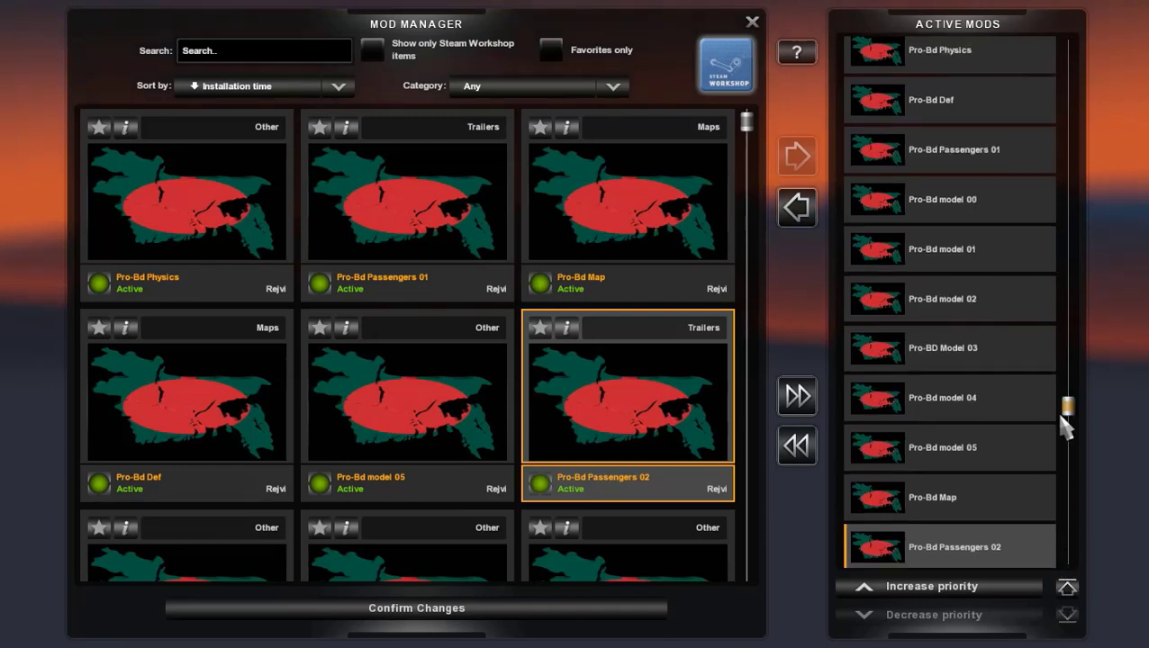